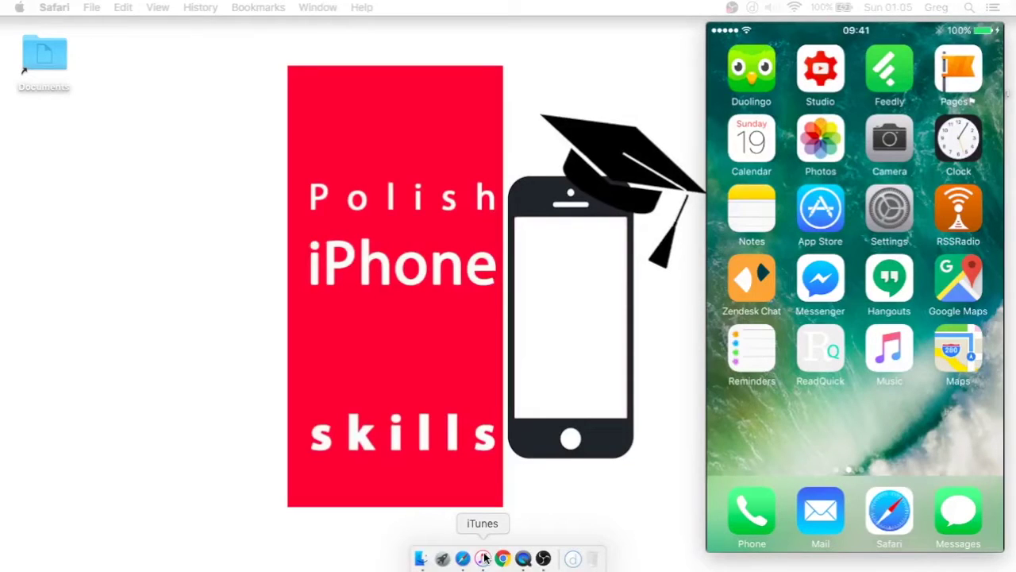
- Switch to Safari, load the Apple website and move the browser window fully into view
click(484, 558)
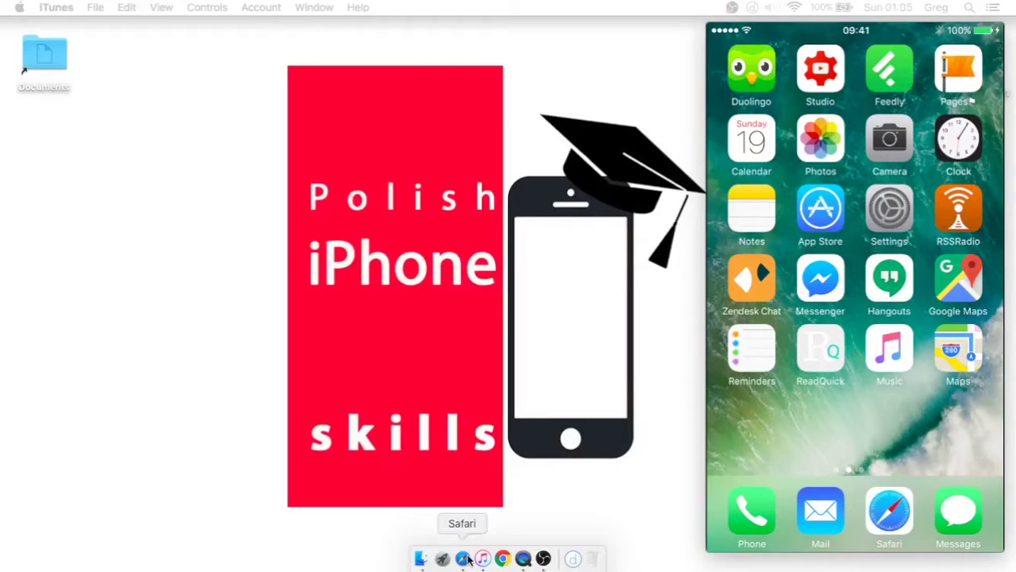
click(465, 559)
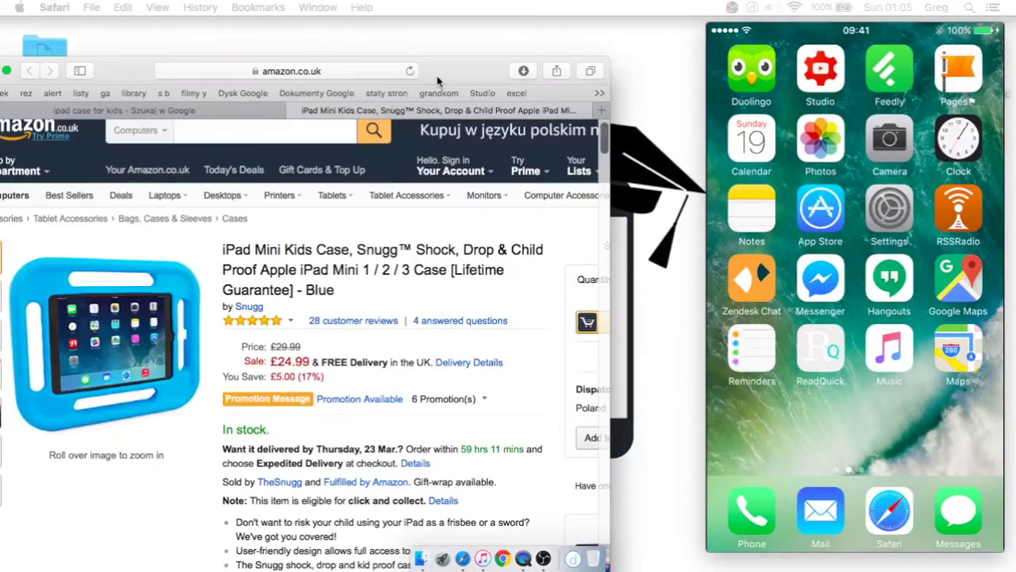
key(super+l)
text(apple)
key(Return)
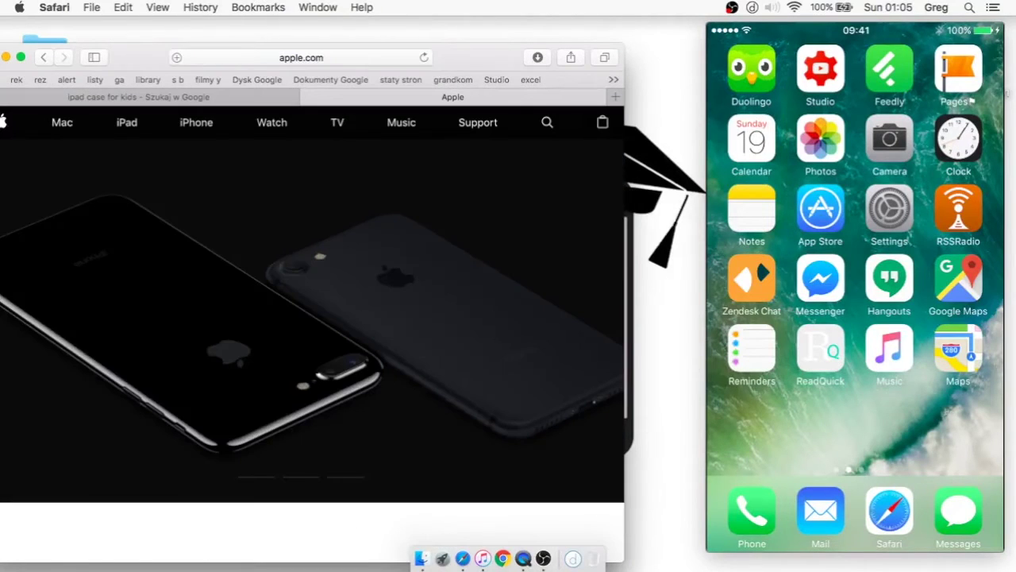
drag(449, 62, 552, 35)
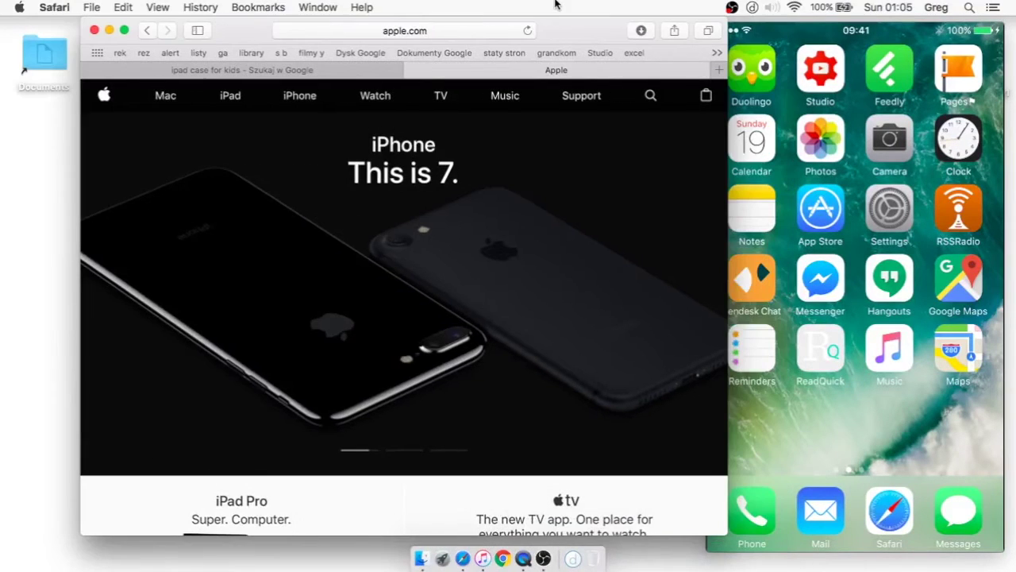
- Open the iTunes page from the Apple site's footer links and find its download form
scroll(303, 251, down, 20)
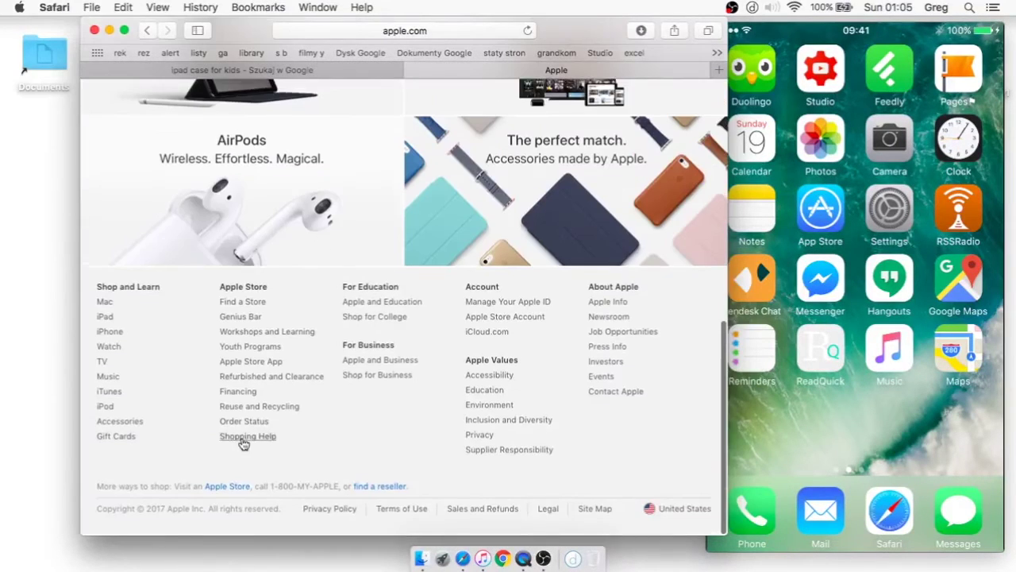
click(116, 391)
scroll(162, 398, down, 10)
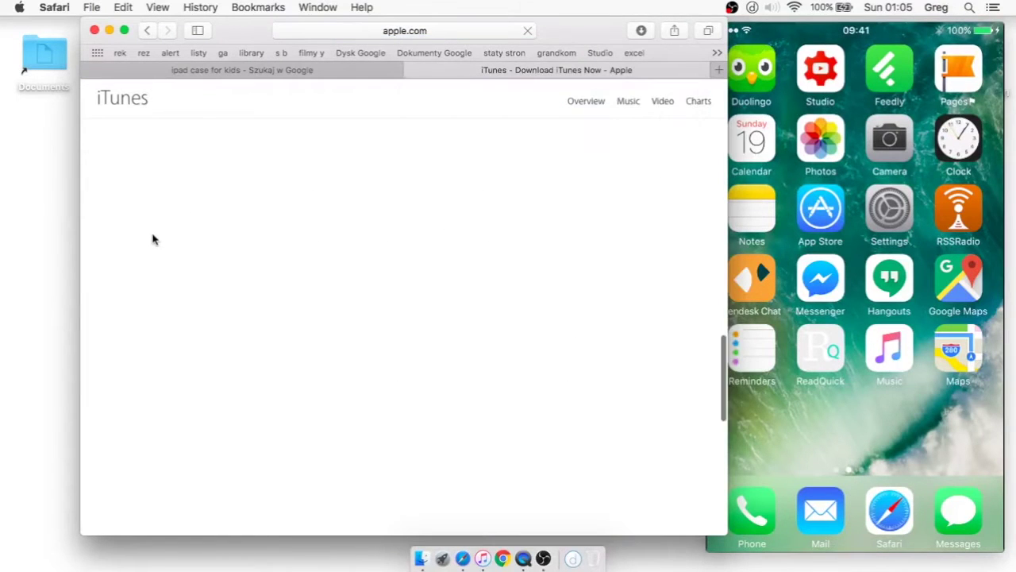
scroll(154, 241, up, 15)
scroll(155, 238, down, 5)
scroll(159, 237, up, 3)
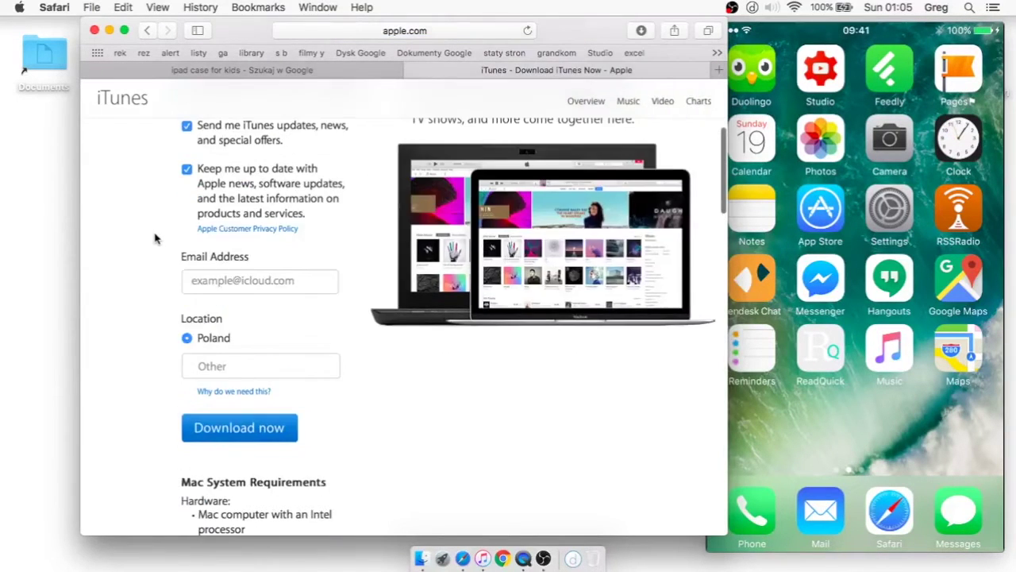
- Opt out of both the iTunes updates and Apple news mailings, and start downloading iTunes 12.5.5 for macOS
click(187, 211)
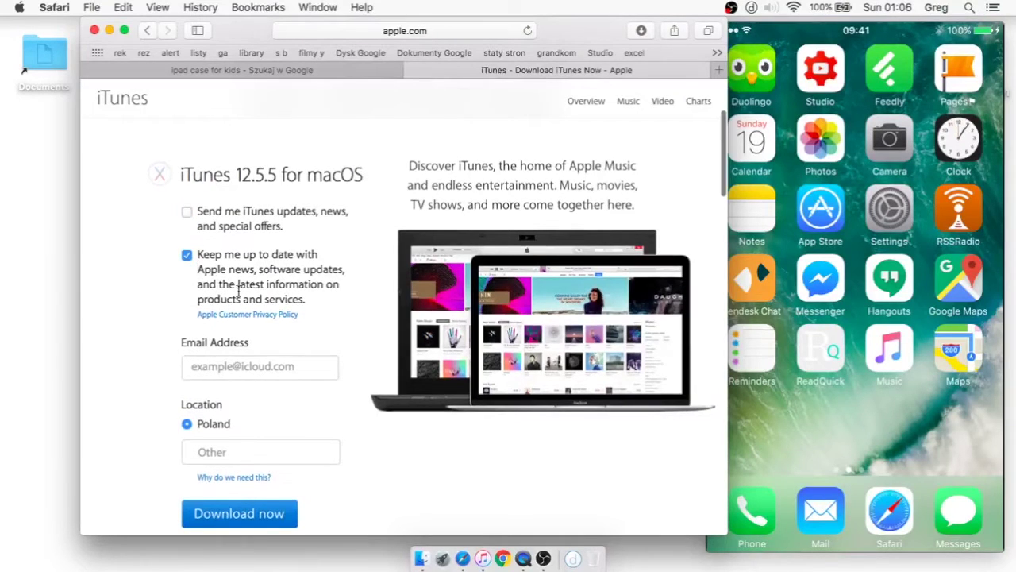
click(186, 255)
scroll(314, 376, down, 3)
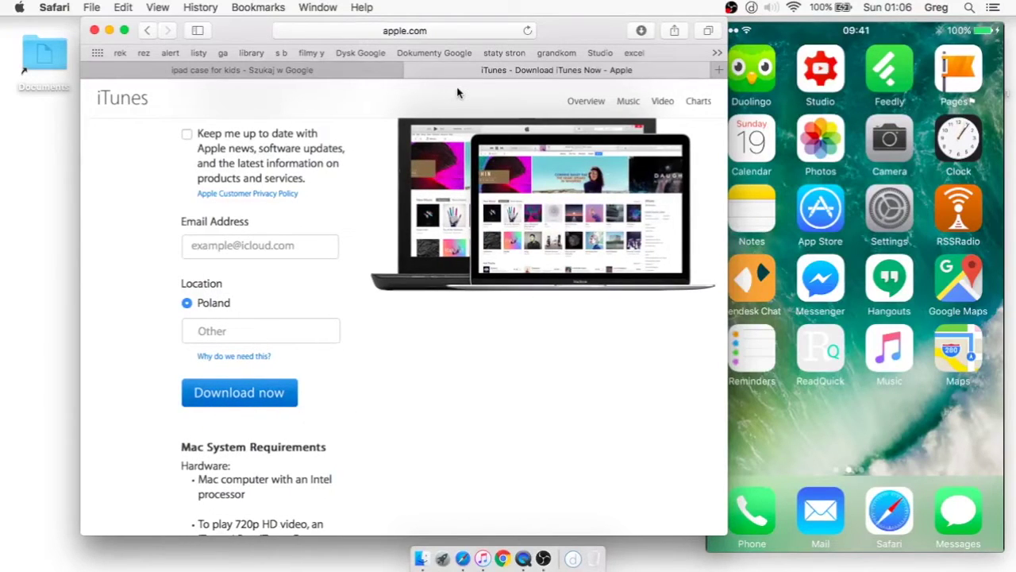
click(220, 393)
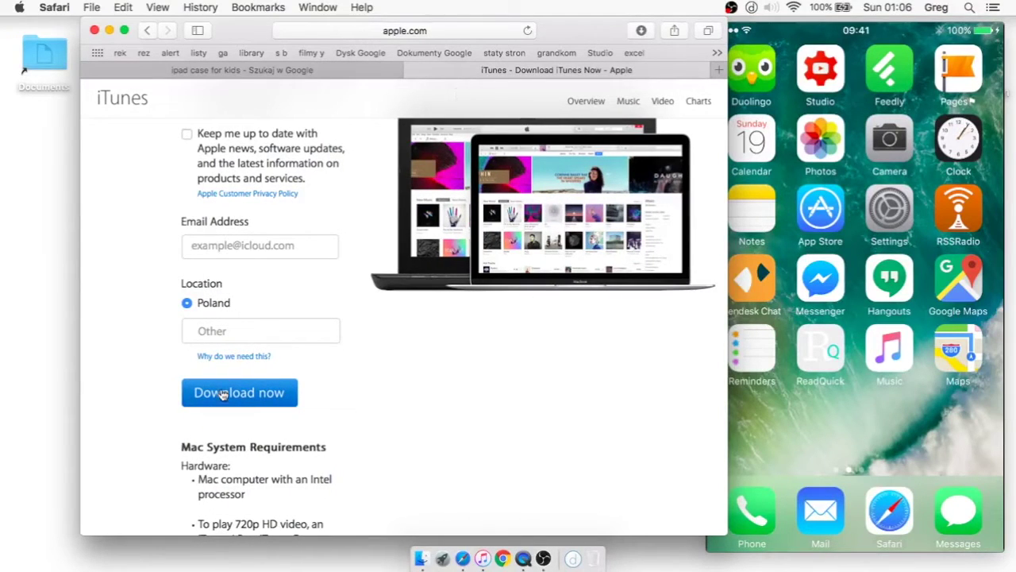
- Stop the iTunes12.5.5.dmg download and close the browser window
click(640, 30)
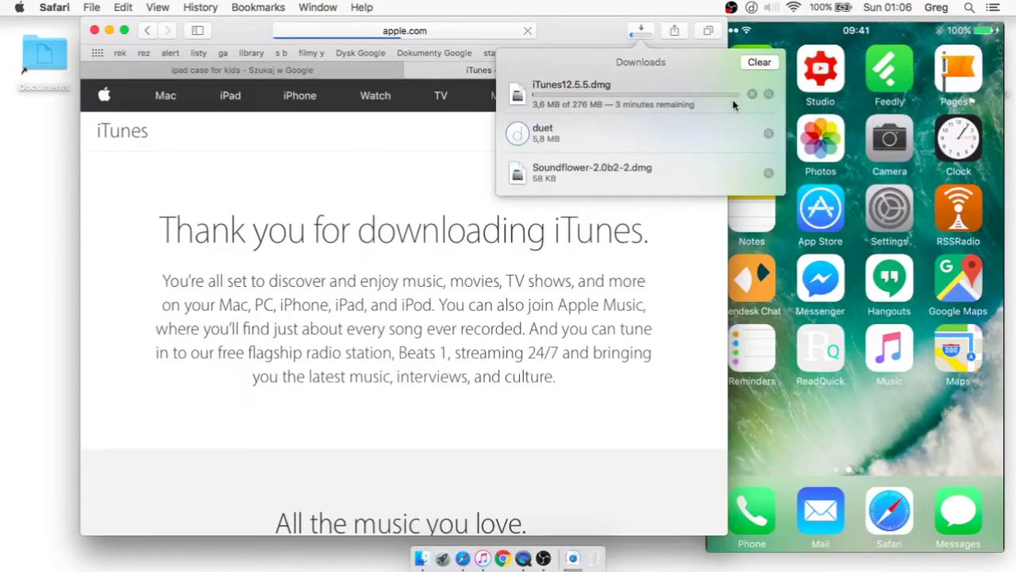
click(753, 95)
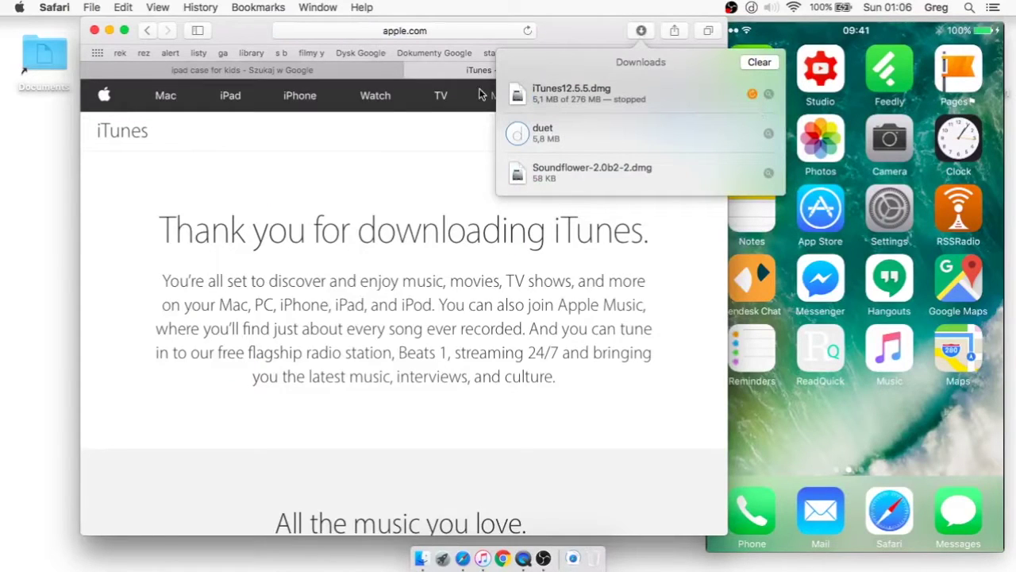
click(421, 72)
click(413, 70)
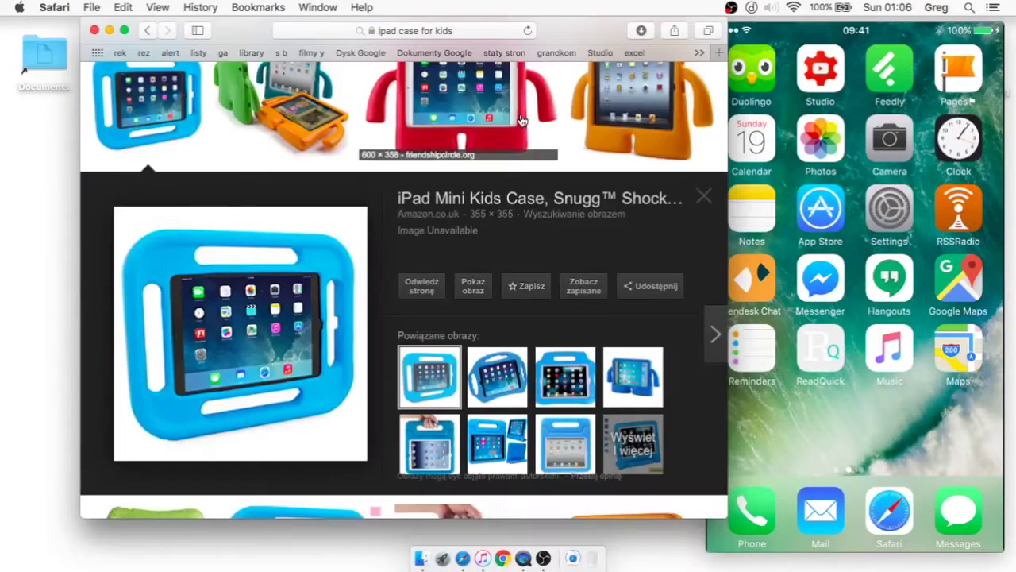
click(94, 30)
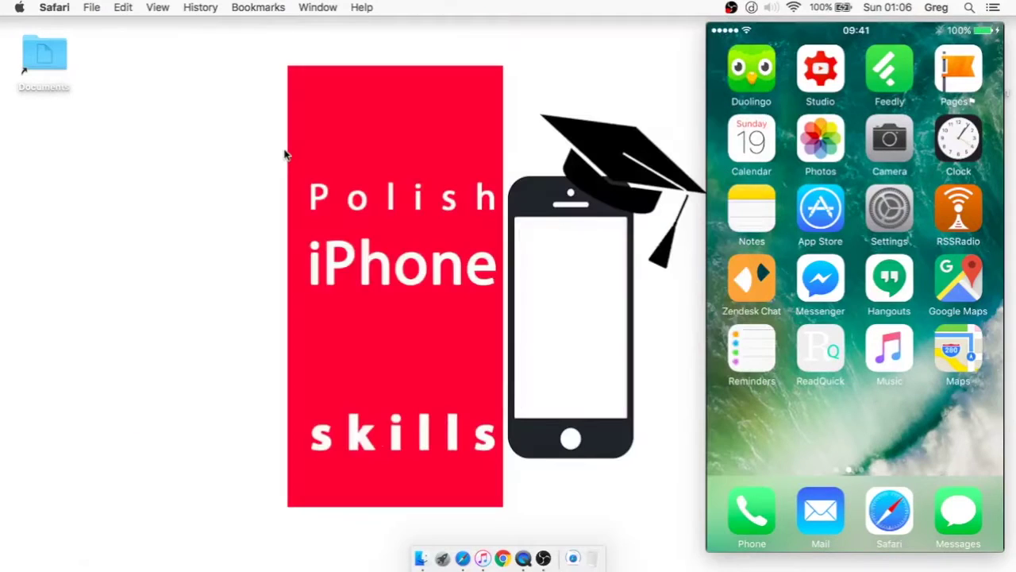
- Switch to iTunes, open the connected iPhone's device page and enlarge the window to fit its update and backup options
click(482, 558)
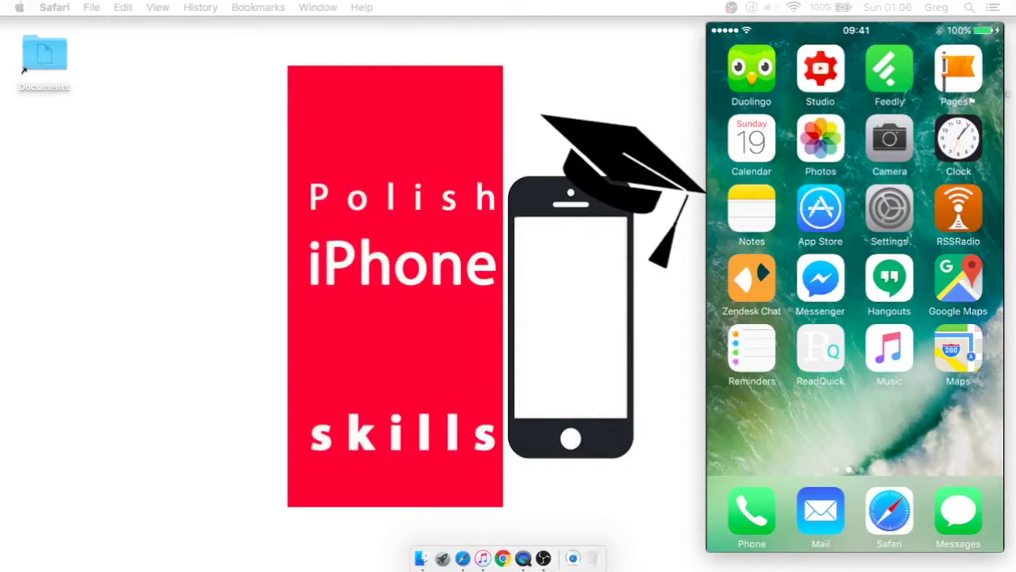
drag(469, 352, 521, 68)
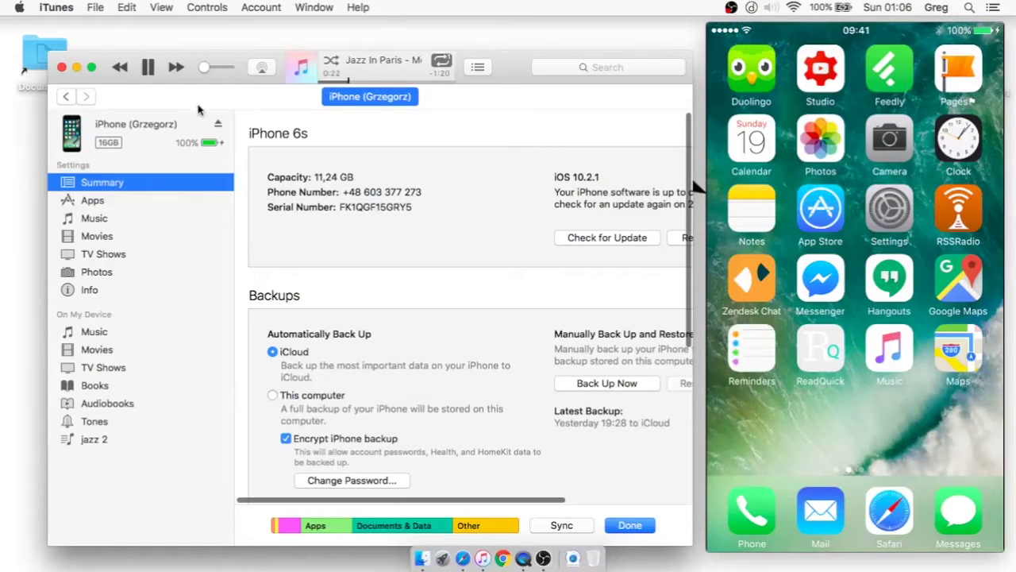
click(67, 97)
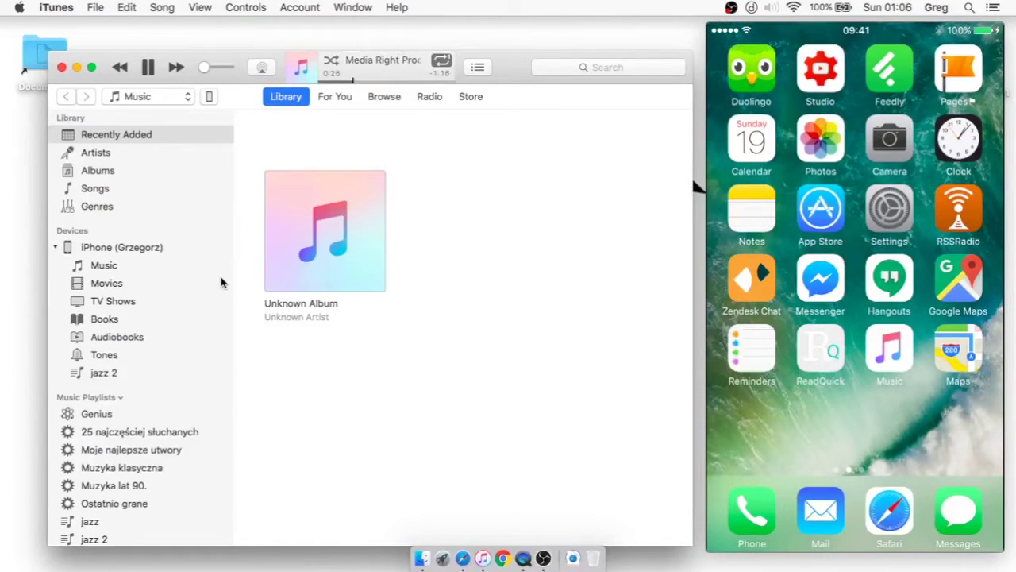
click(55, 247)
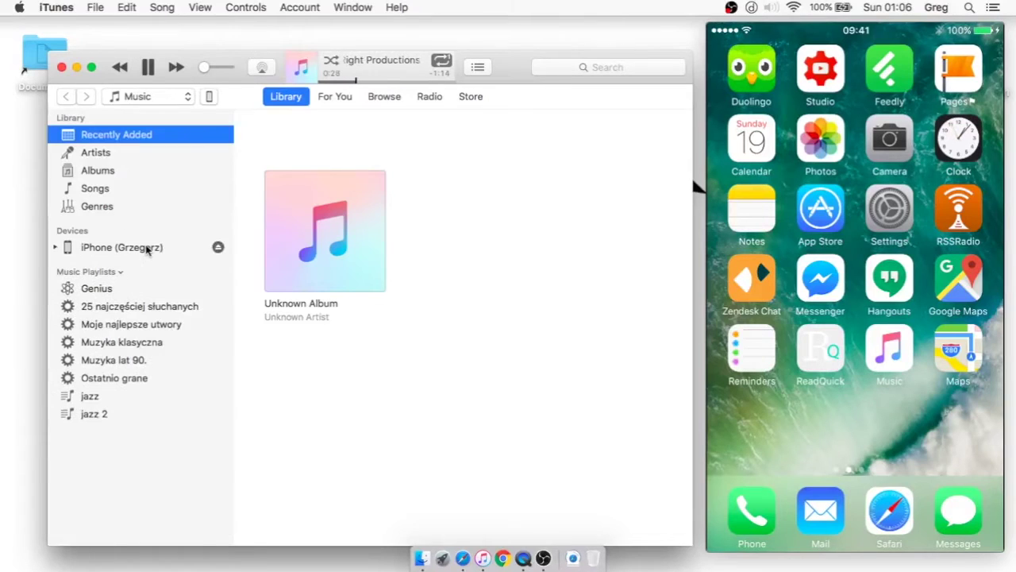
click(210, 97)
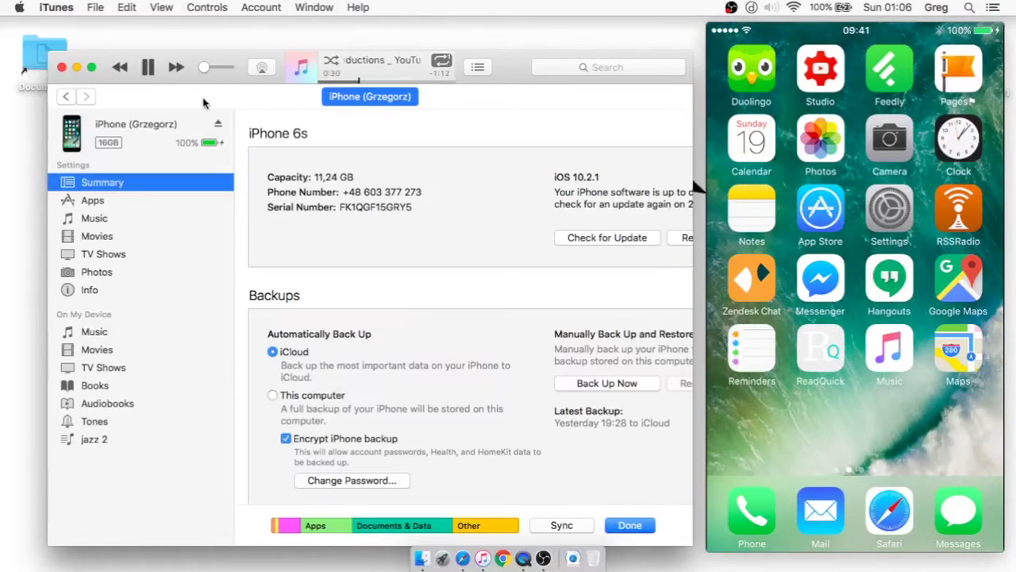
drag(96, 58, 63, 26)
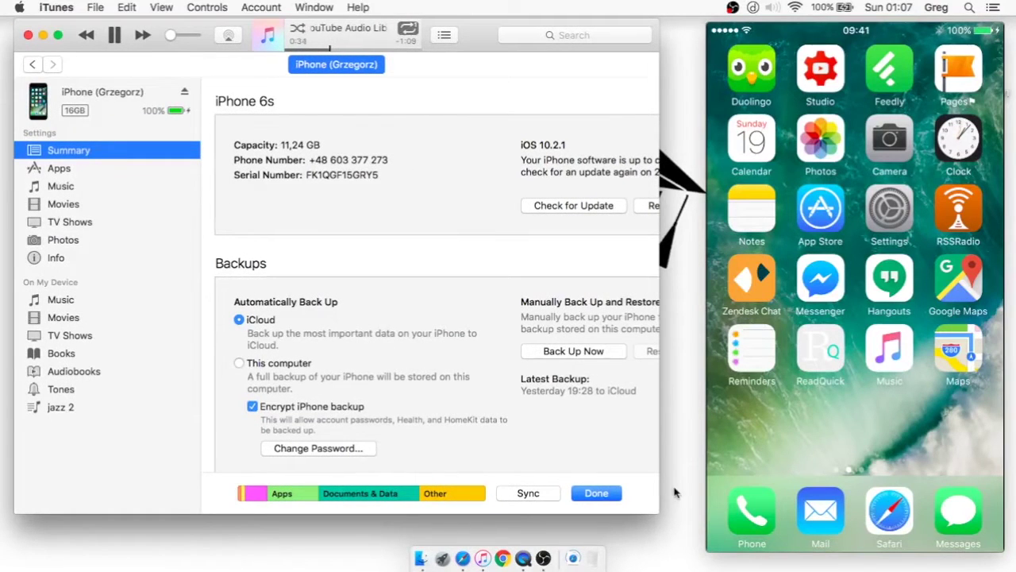
drag(654, 505, 821, 568)
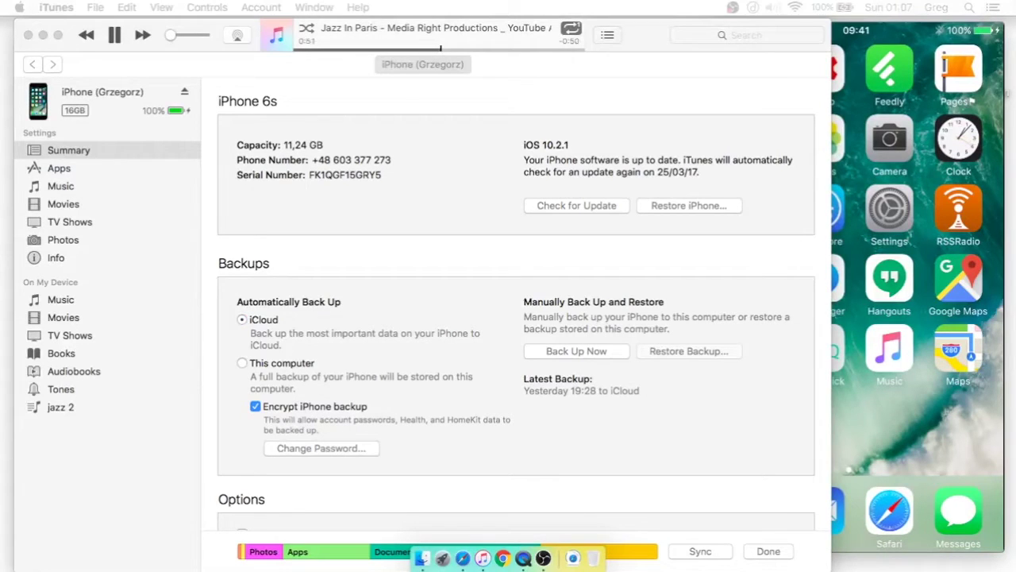
- Set the iPhone's automatic backups to This computer in its Summary settings
click(85, 149)
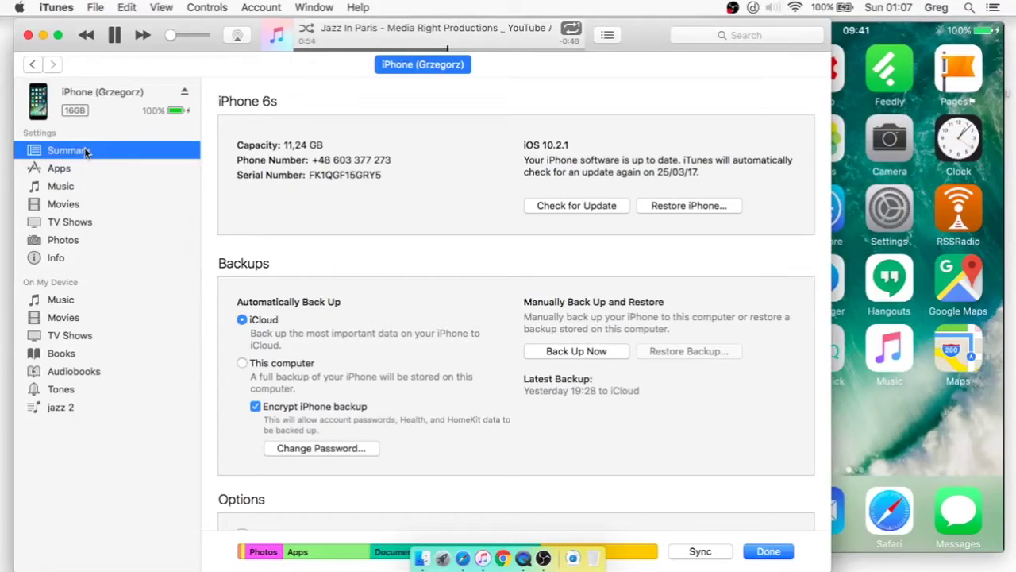
click(242, 364)
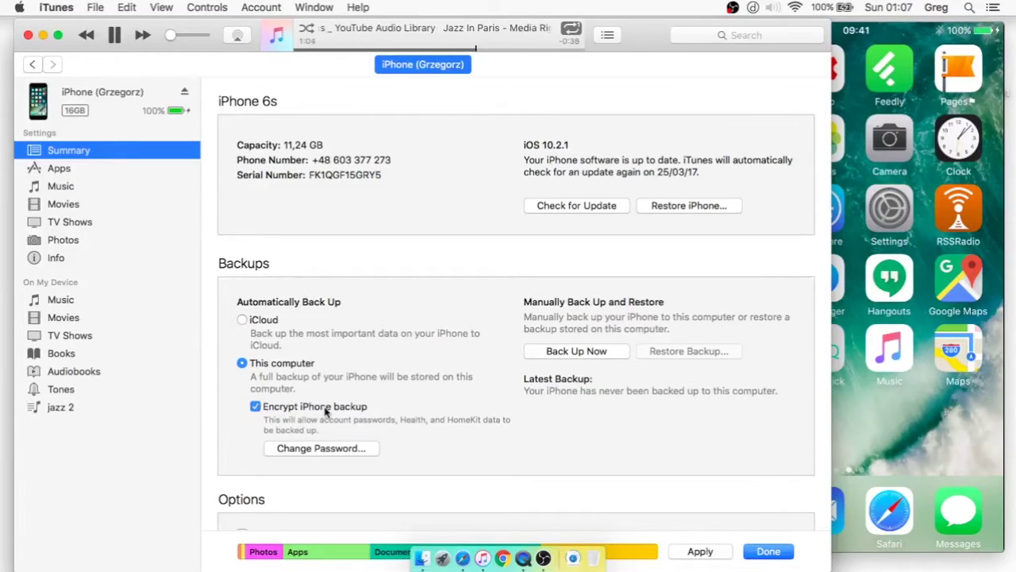
- Try to turn off encryption for the iPhone backup, and cancel the password request
click(254, 406)
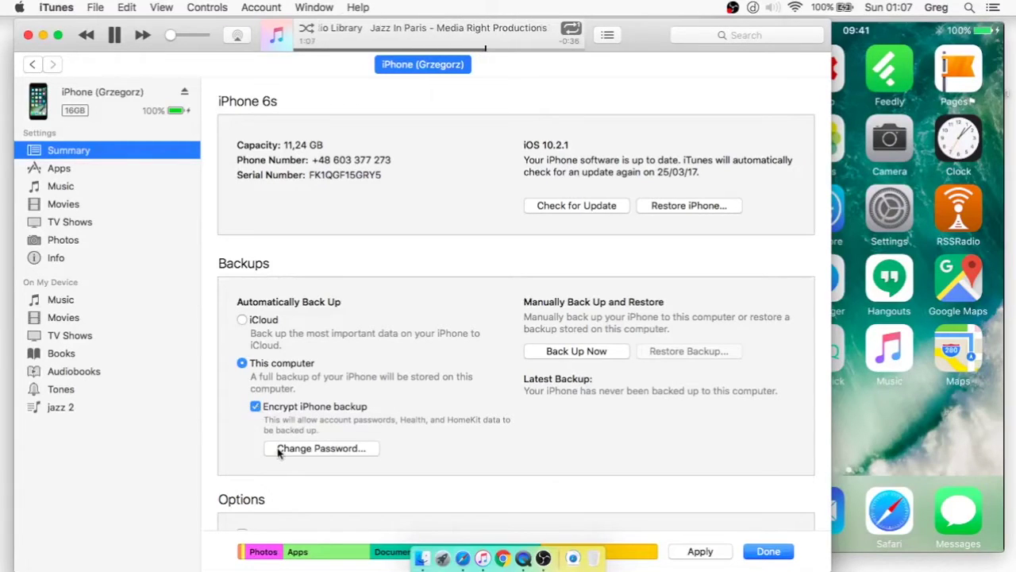
click(256, 407)
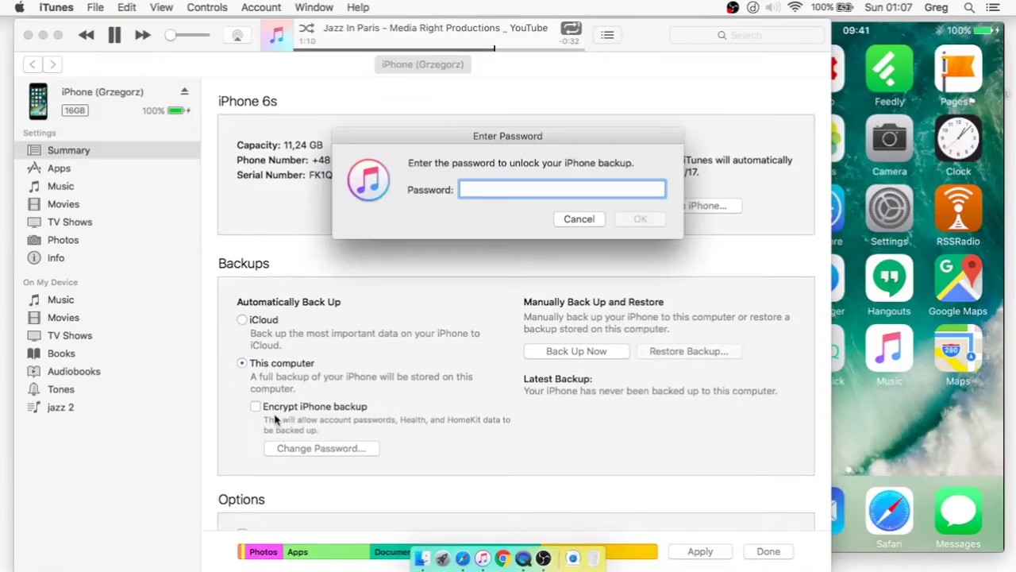
click(560, 220)
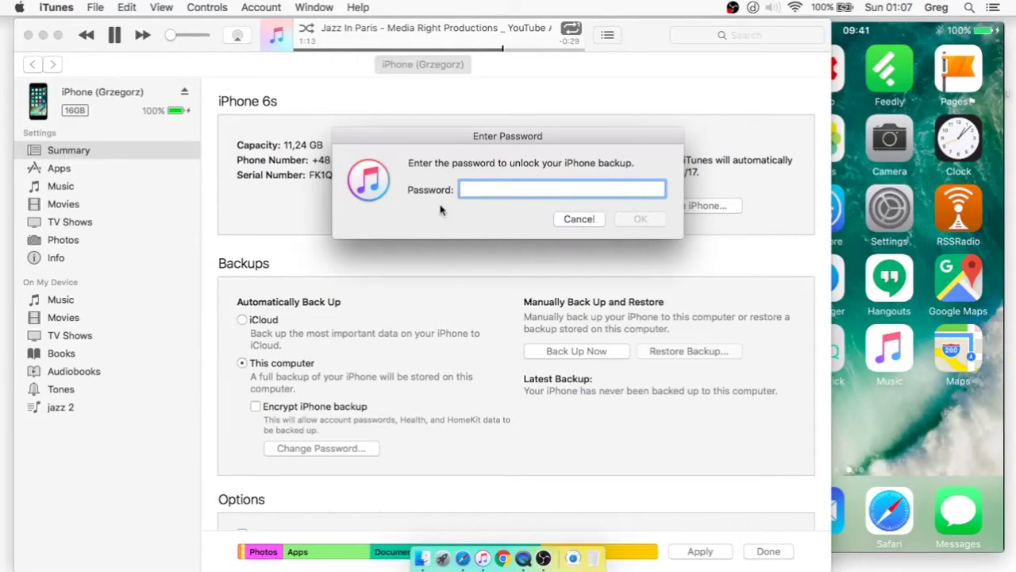
click(597, 220)
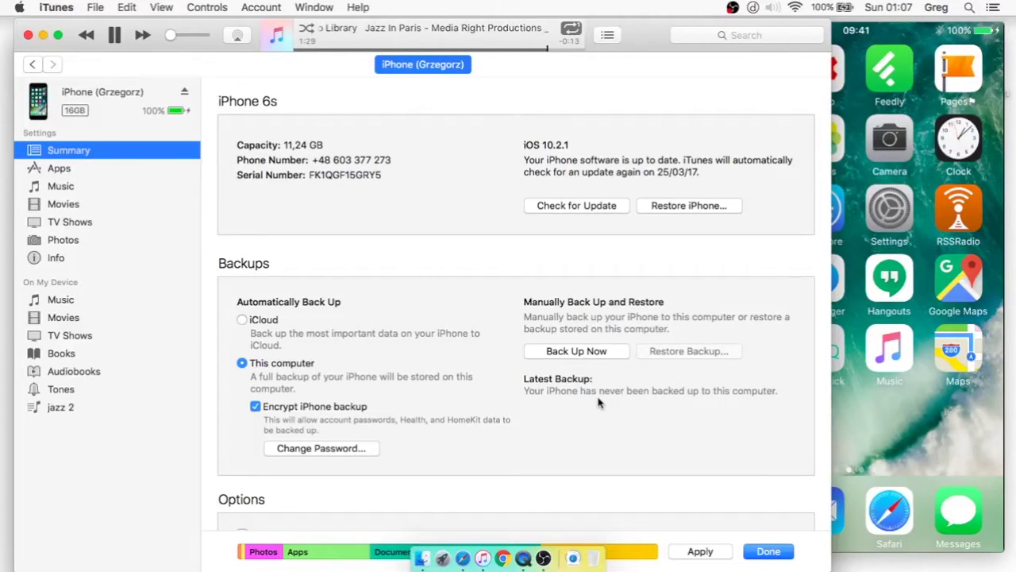
- Try to back up the iPhone manually to this computer without transferring its purchases
click(579, 355)
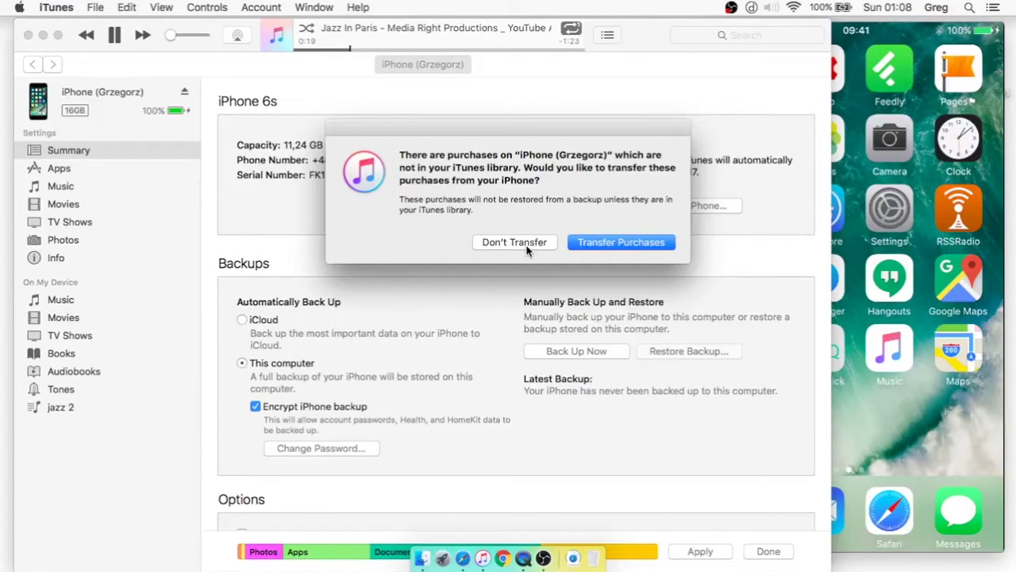
click(525, 244)
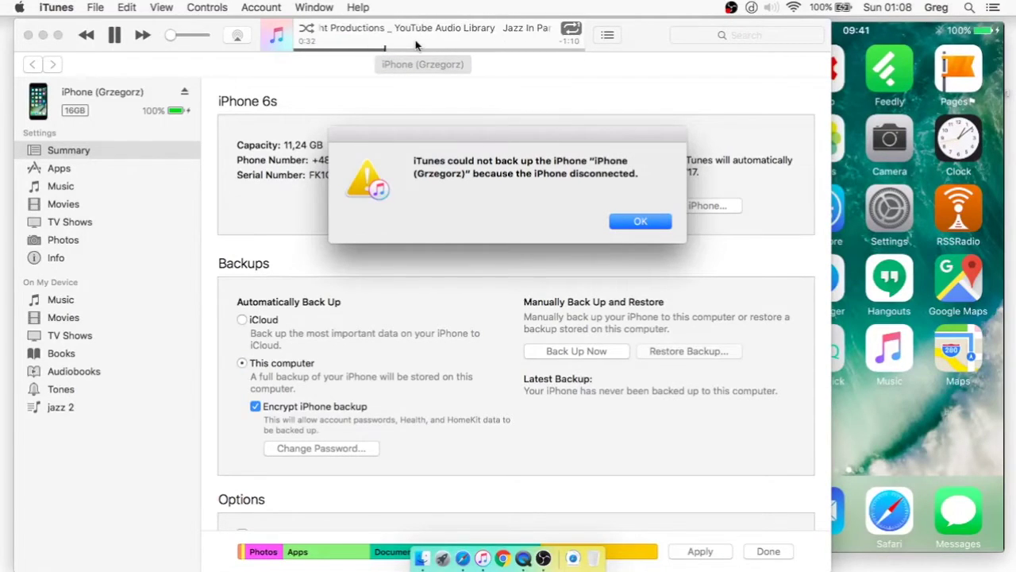
click(654, 226)
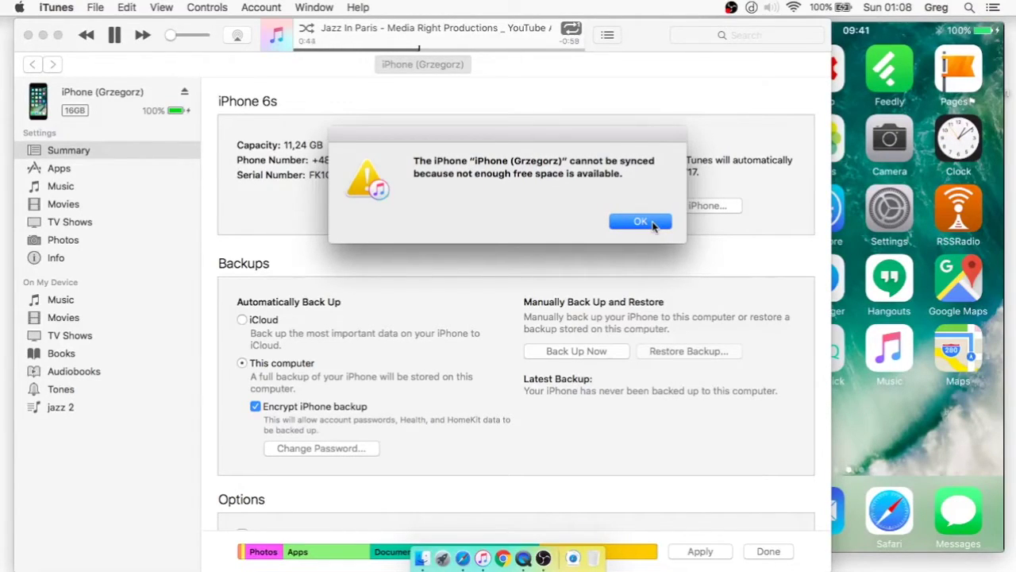
click(640, 223)
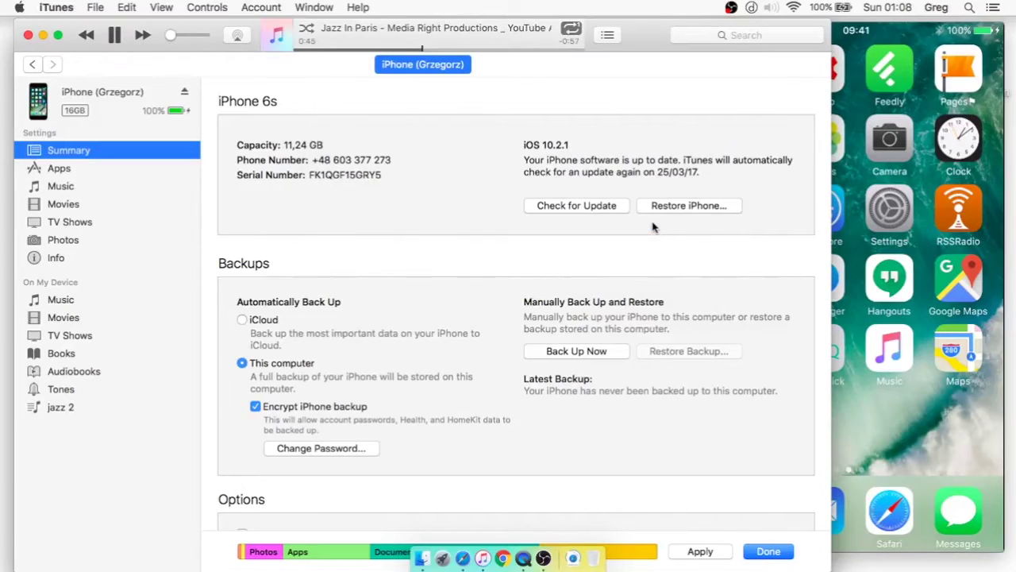
- Switch to Finder and check the Macintosh HD volume's capacity and available space
click(429, 554)
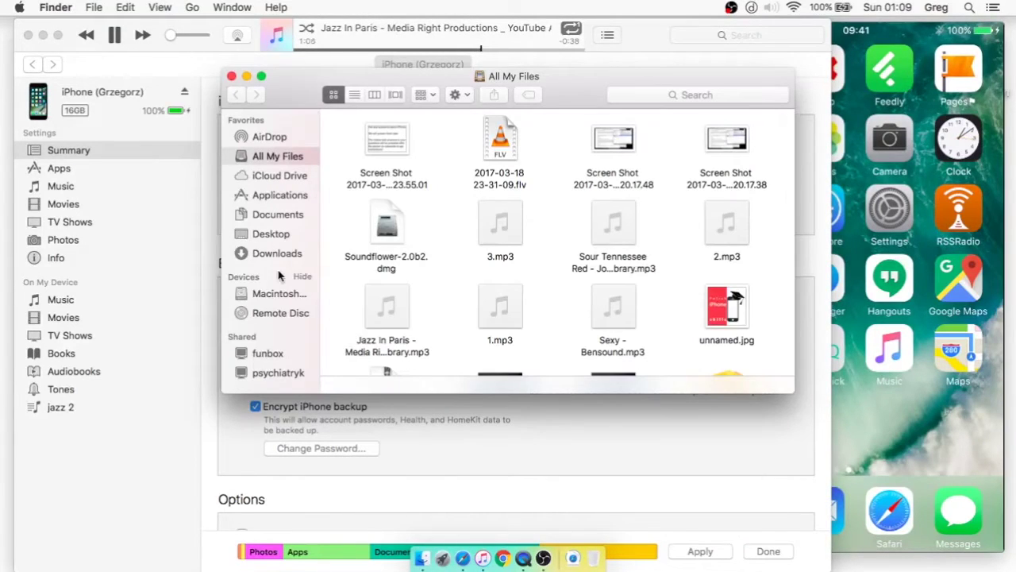
click(276, 293)
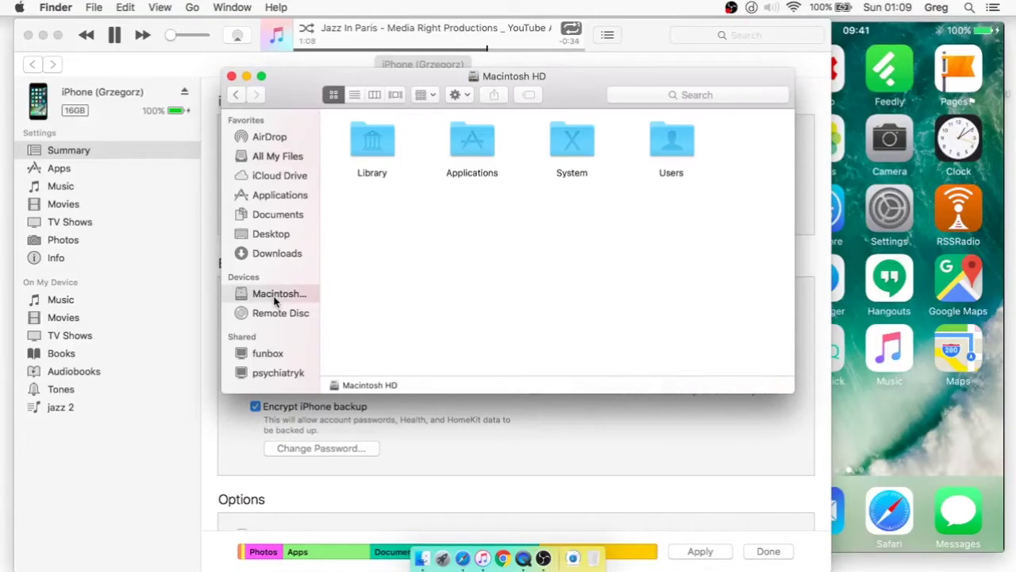
key(super+i)
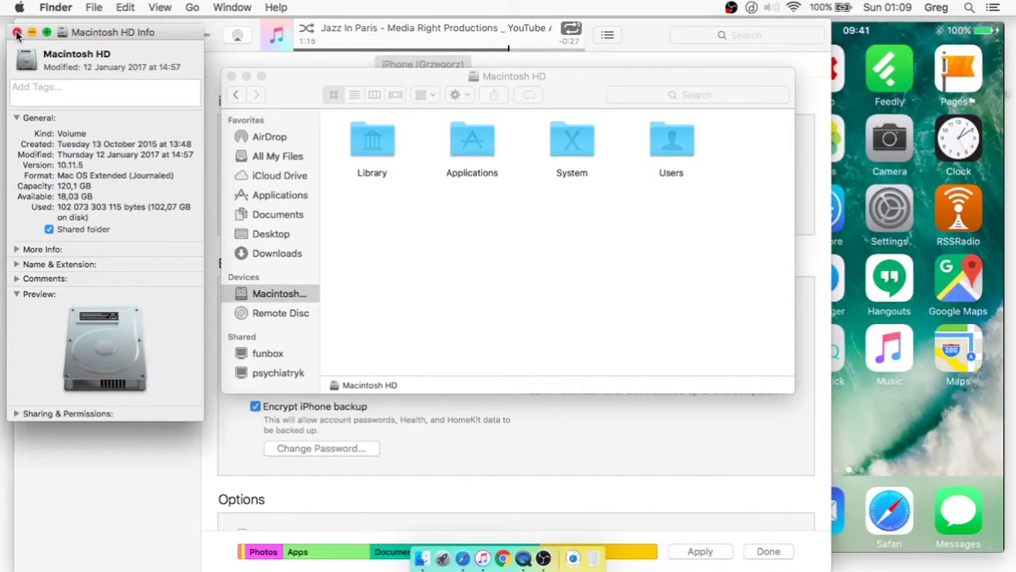
click(16, 34)
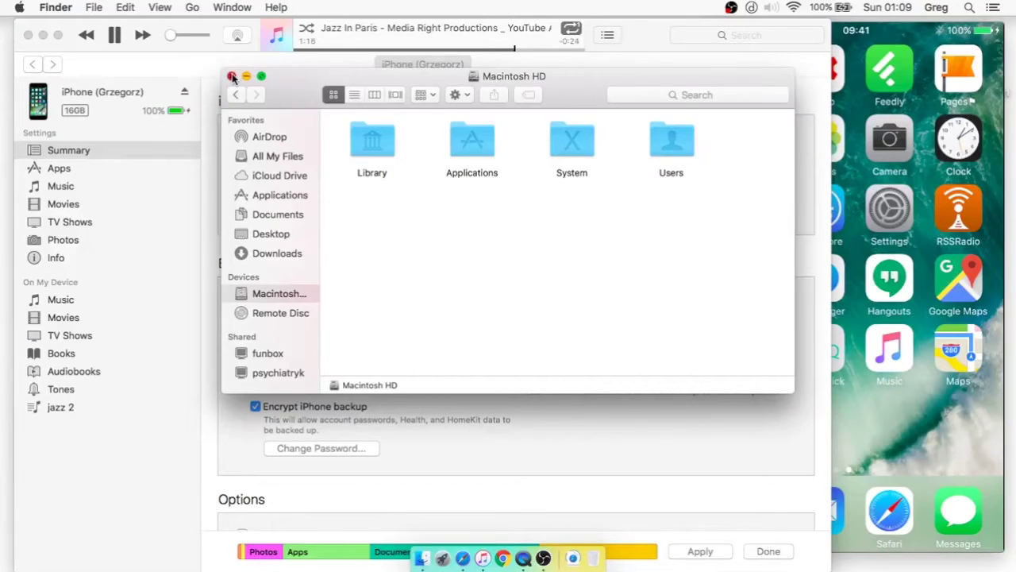
- Close the Finder window and retry the iPhone's manual backup to this computer without transferring its purchases
click(232, 76)
click(576, 351)
click(517, 239)
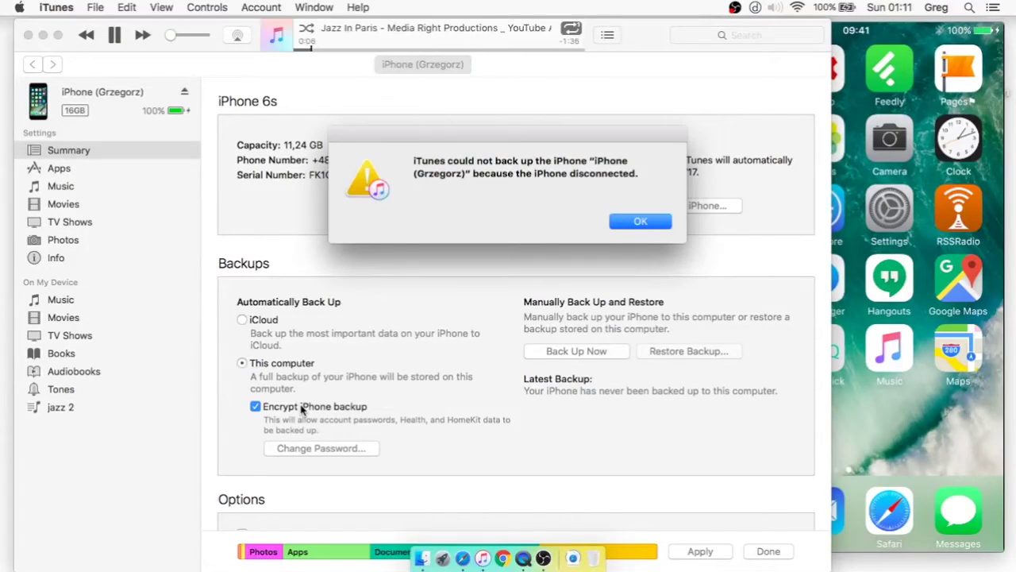
click(647, 222)
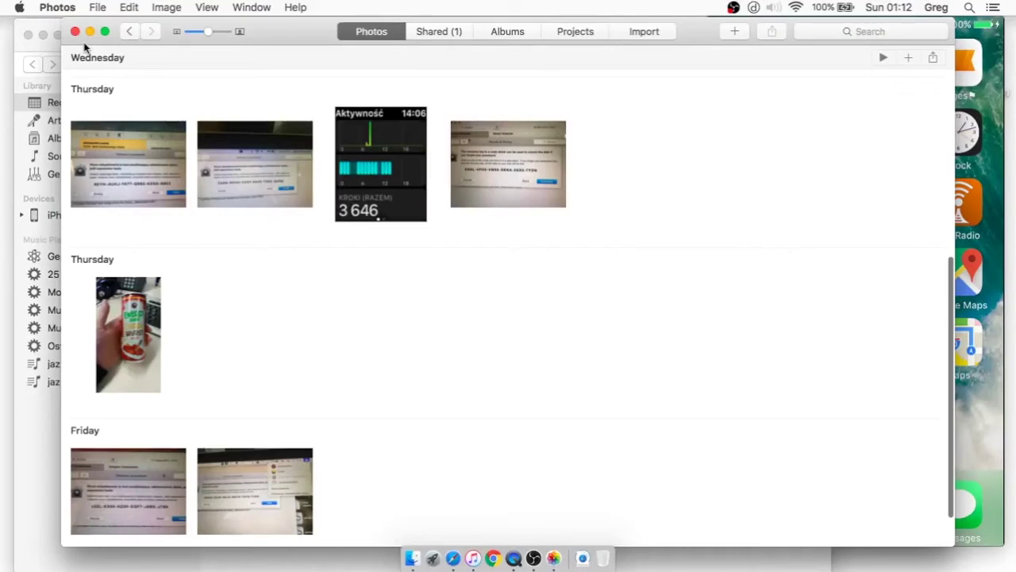
- Close the Photos window and try a manual backup from the iPhone's Summary settings, choosing to transfer its purchases
click(75, 32)
click(98, 216)
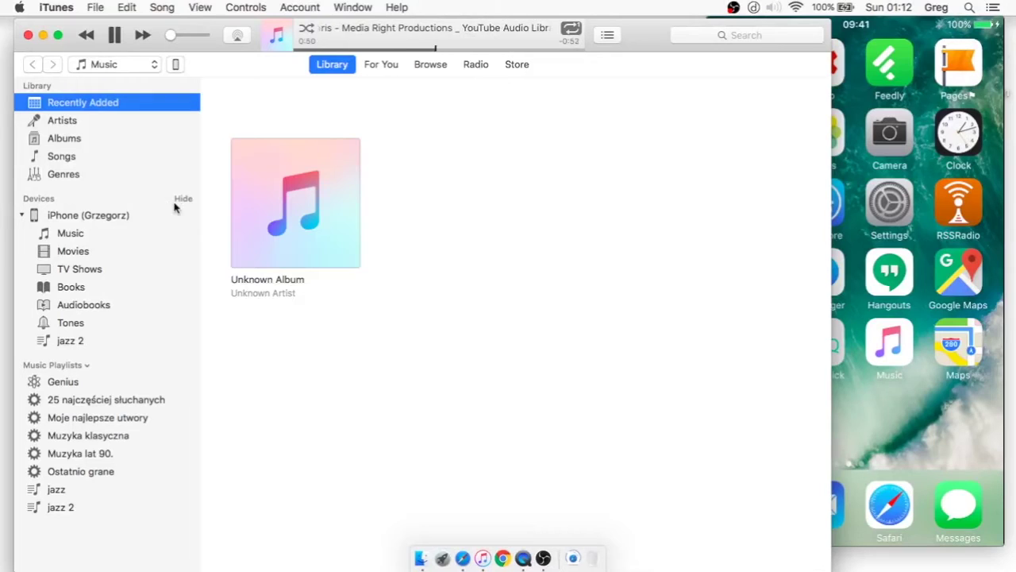
click(176, 66)
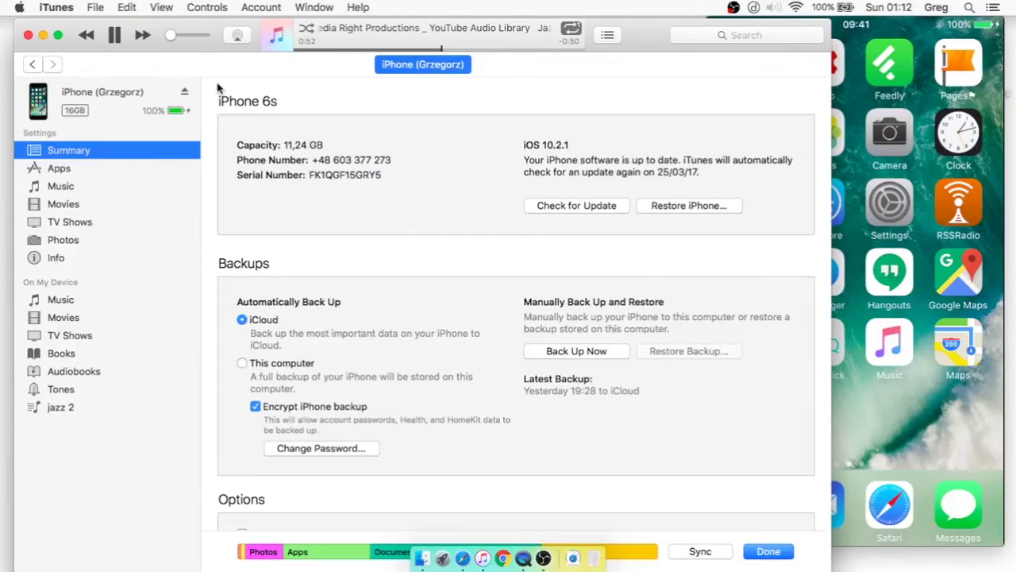
click(610, 358)
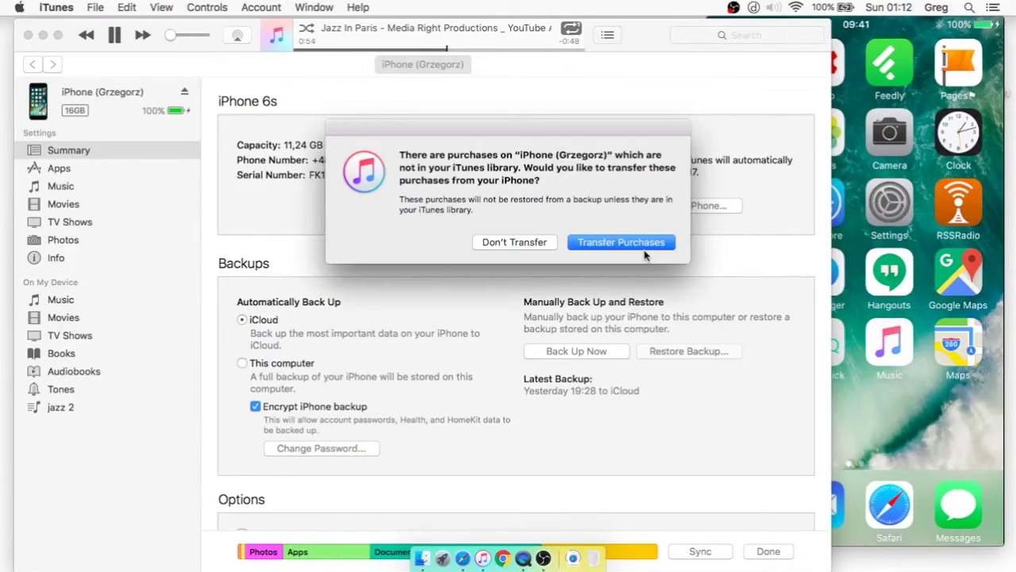
click(586, 242)
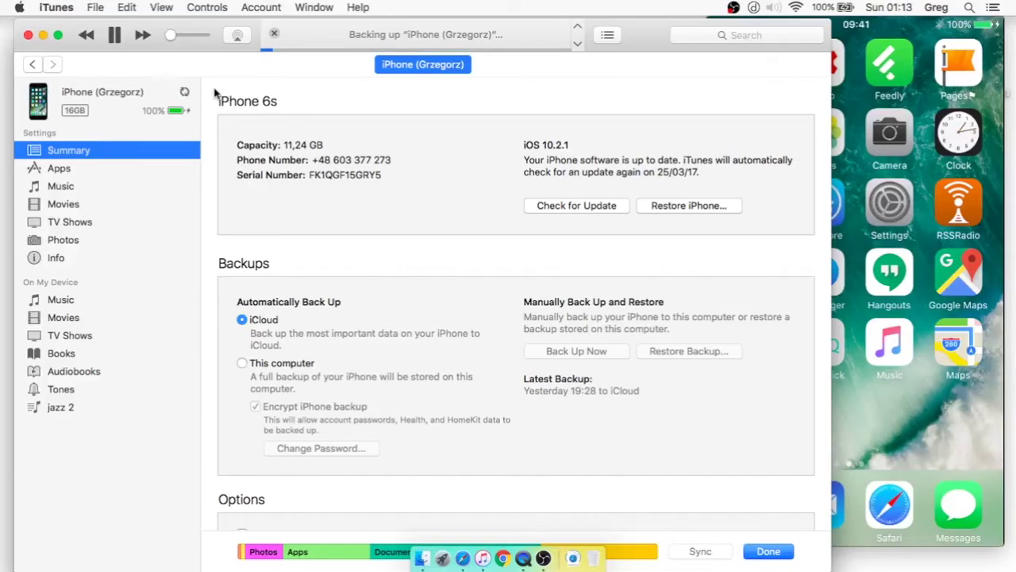
- Check the device backups in the iTunes preferences, try to show them in Finder, and leave the preferences without changes
click(56, 8)
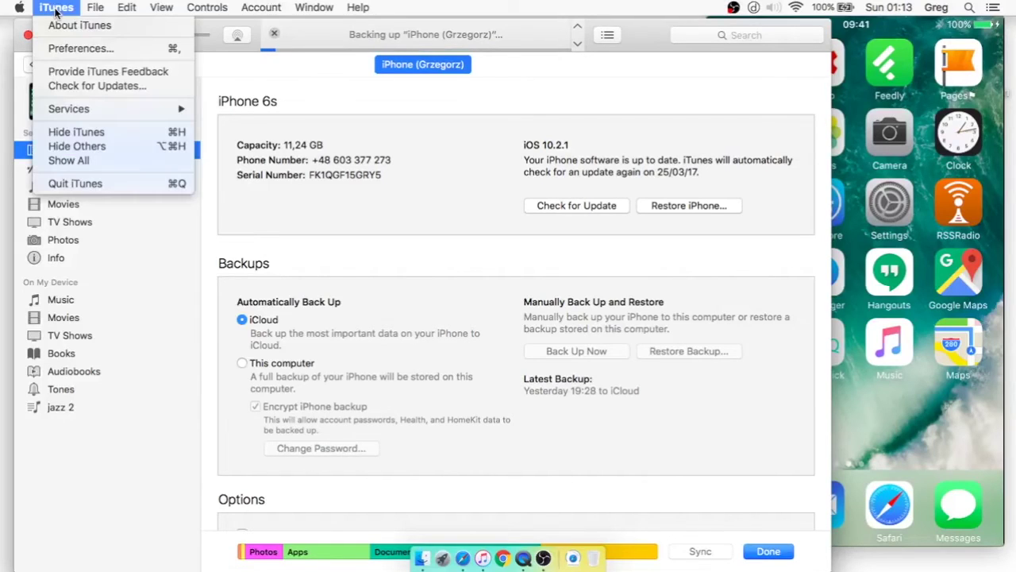
click(70, 49)
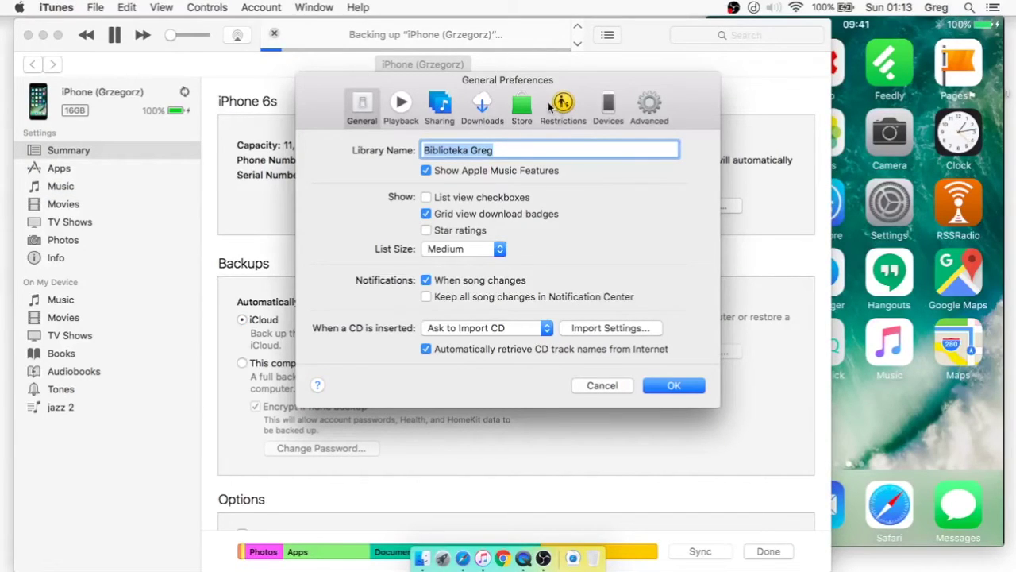
click(608, 105)
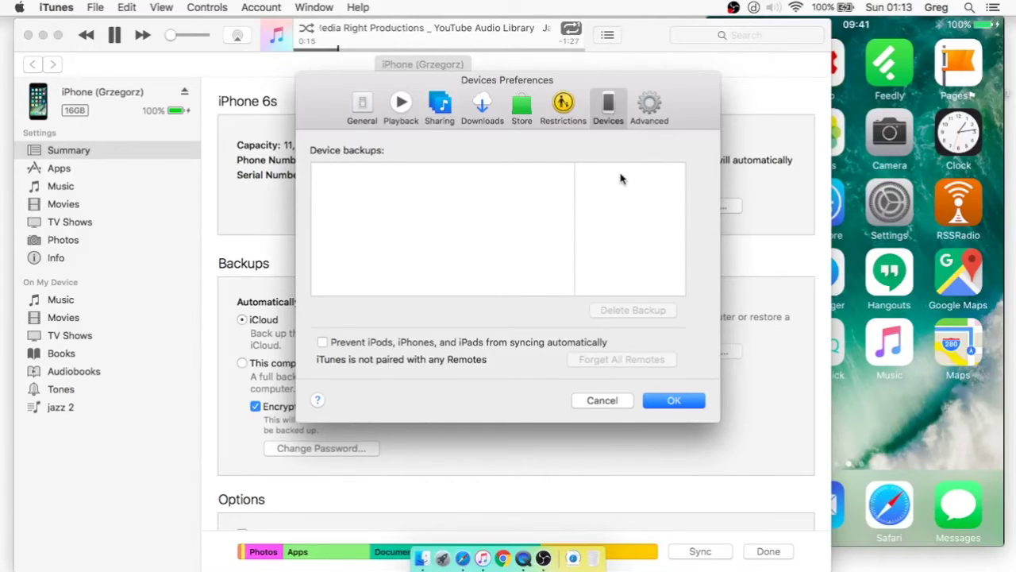
right_click(494, 167)
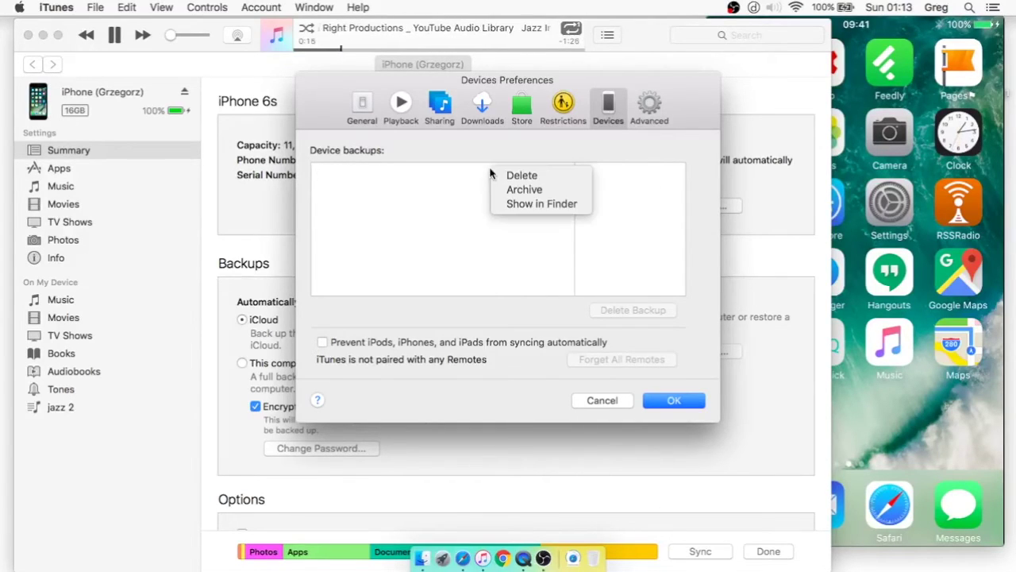
click(513, 204)
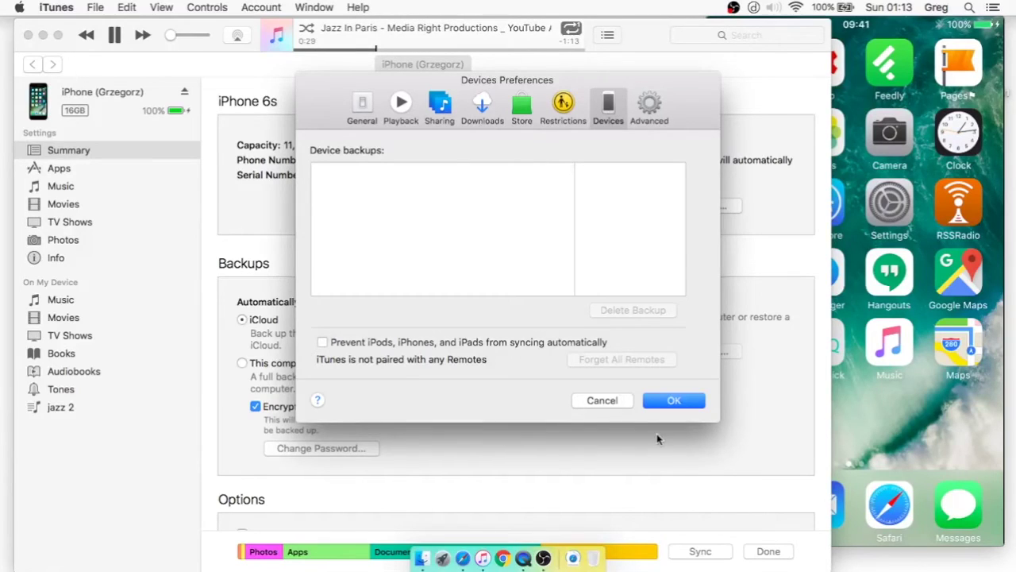
click(602, 401)
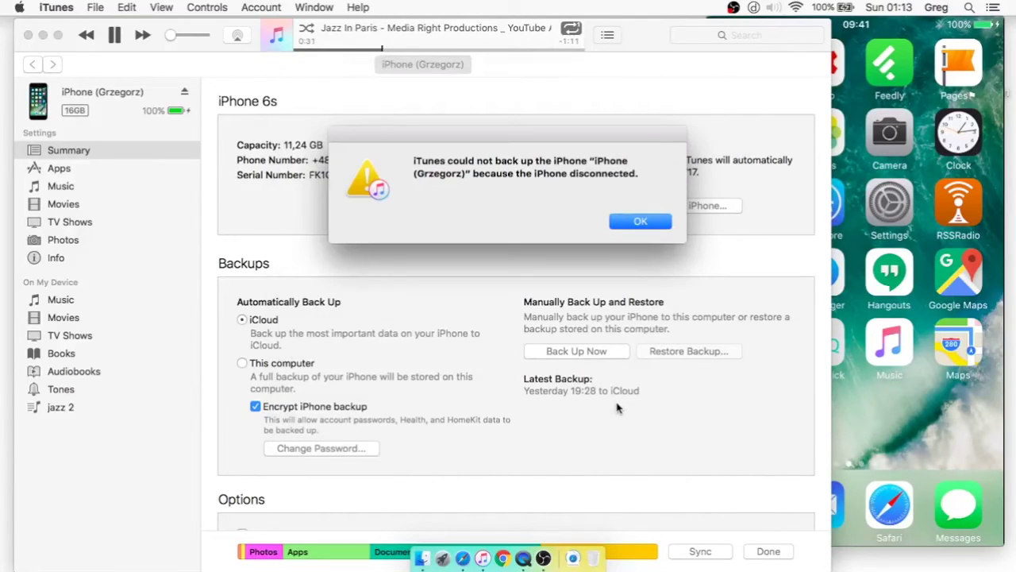
click(635, 222)
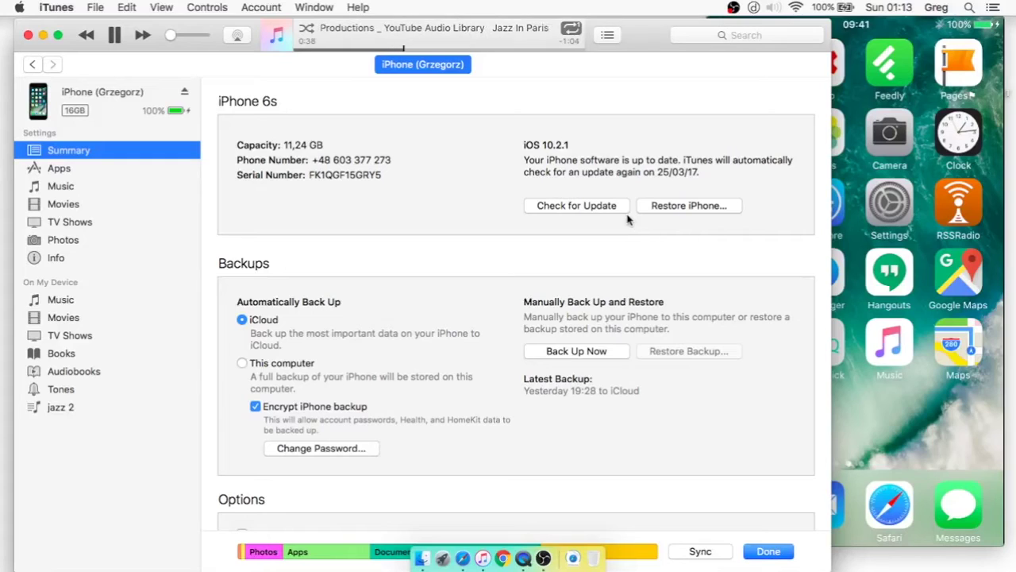
- Close the Movie Recording window that mirrors the iPhone and set automatic backups to This computer
click(874, 373)
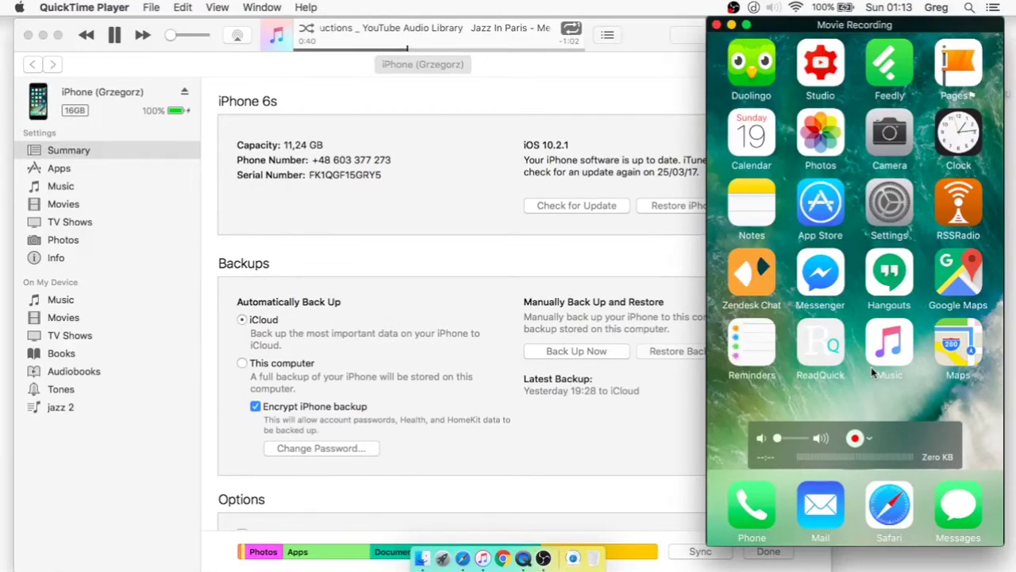
click(716, 25)
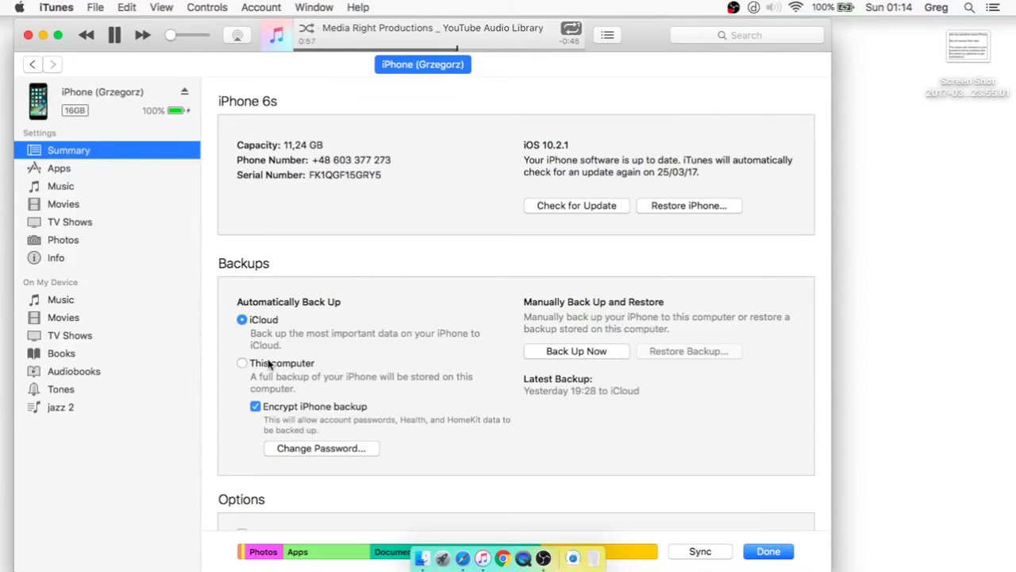
click(268, 363)
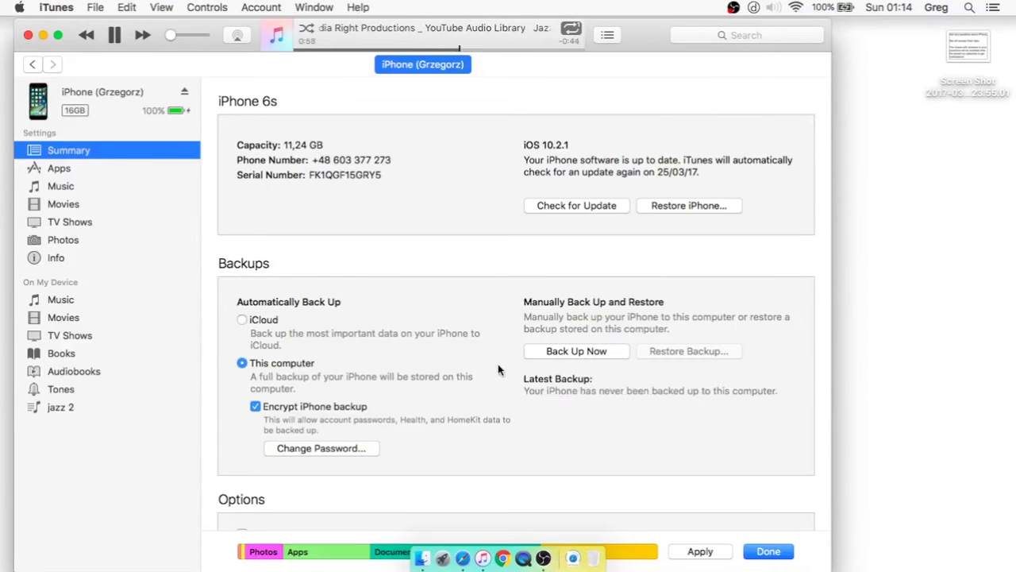
- Try again to back up the iPhone manually to this computer without transferring its purchases
click(565, 352)
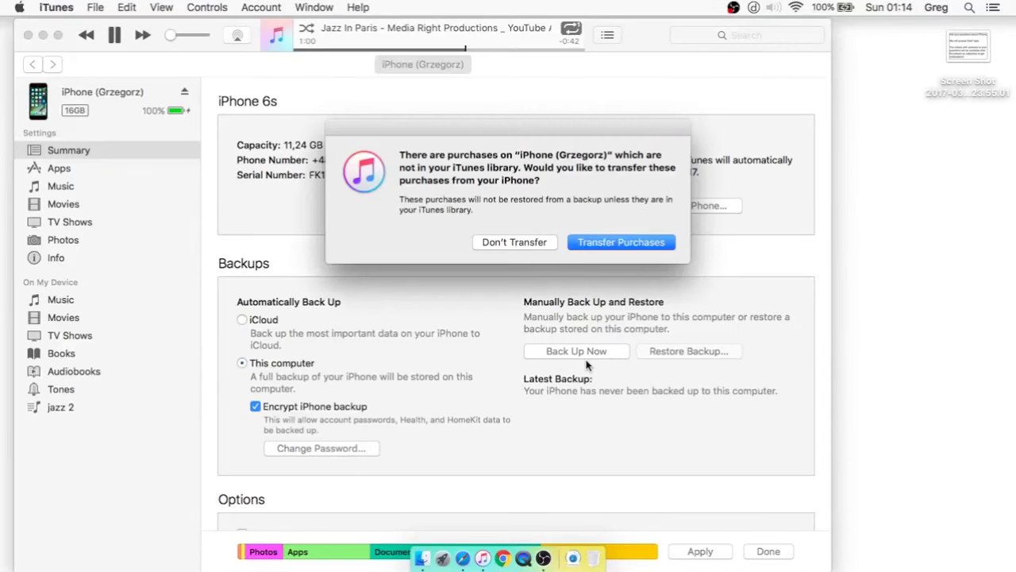
click(540, 241)
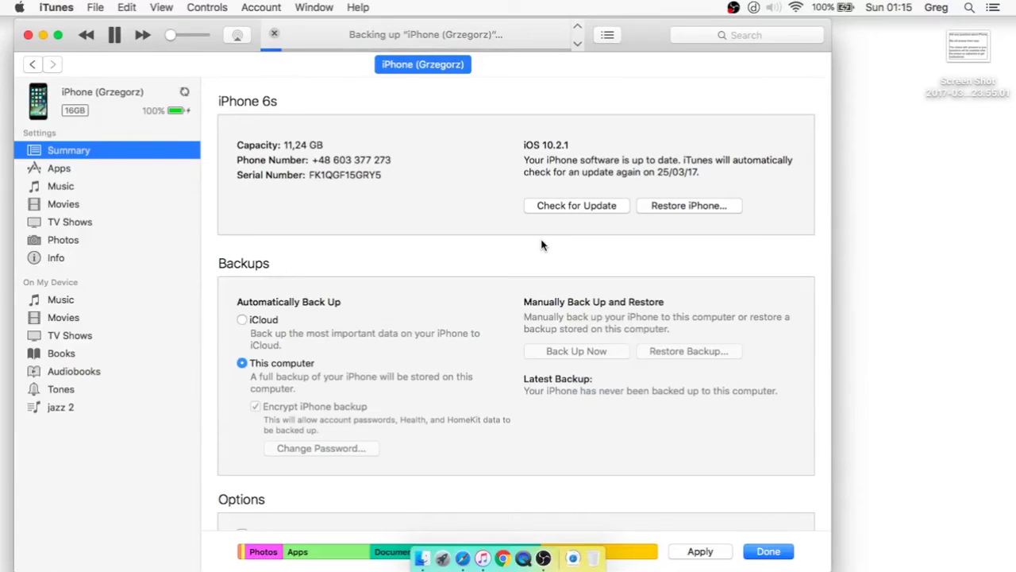
click(642, 220)
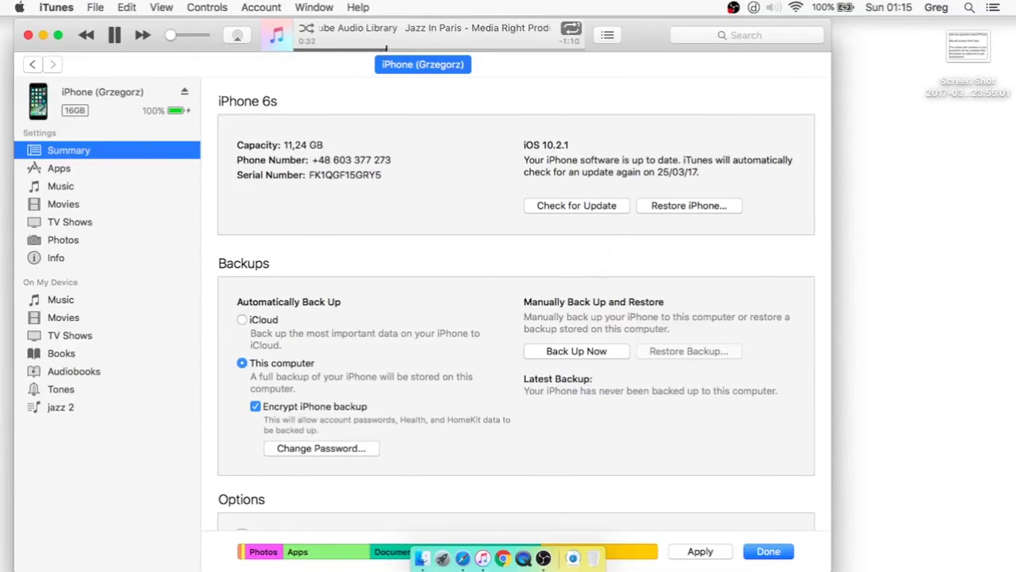
key(super+Tab)
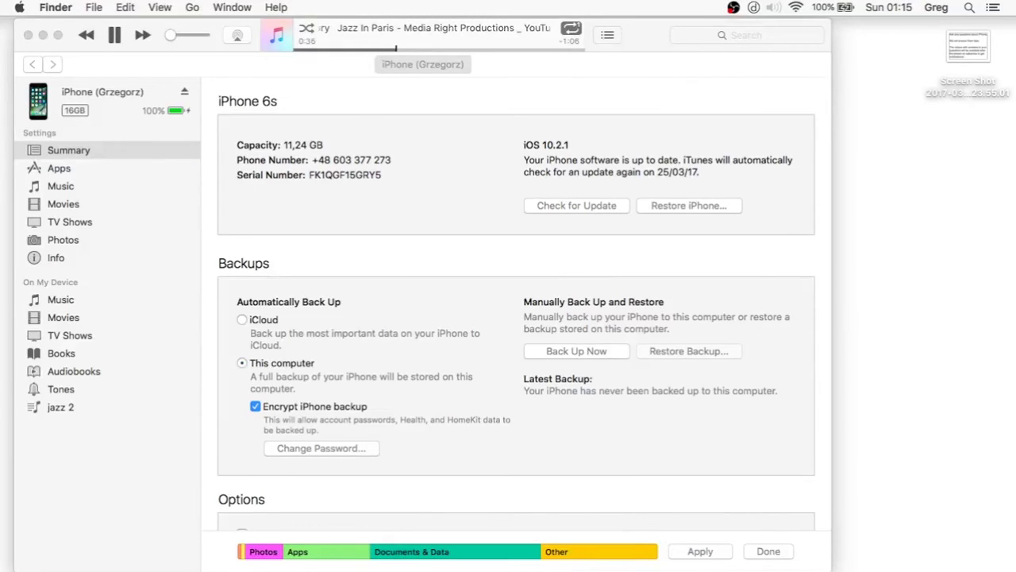
key(super+n)
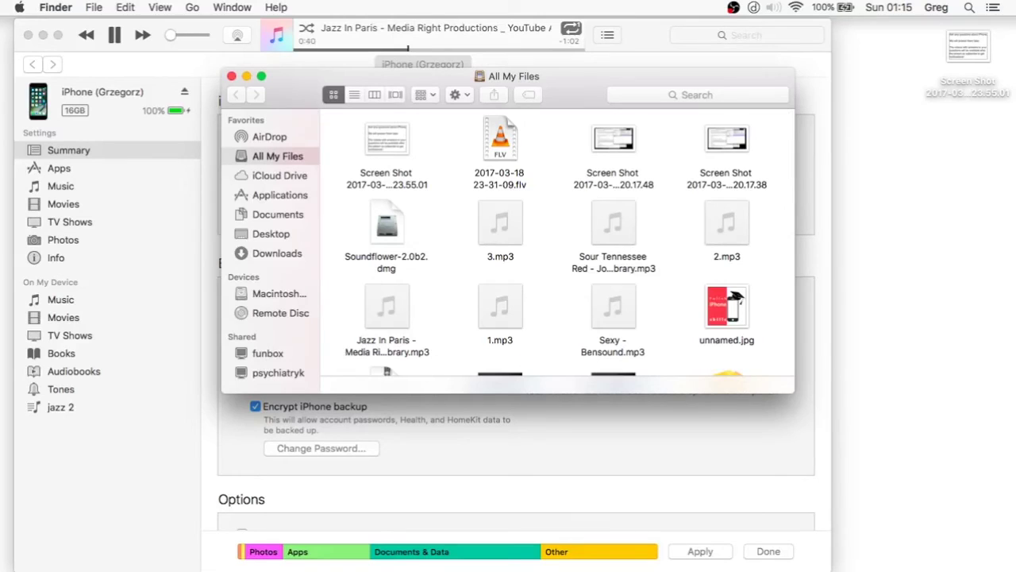
click(232, 77)
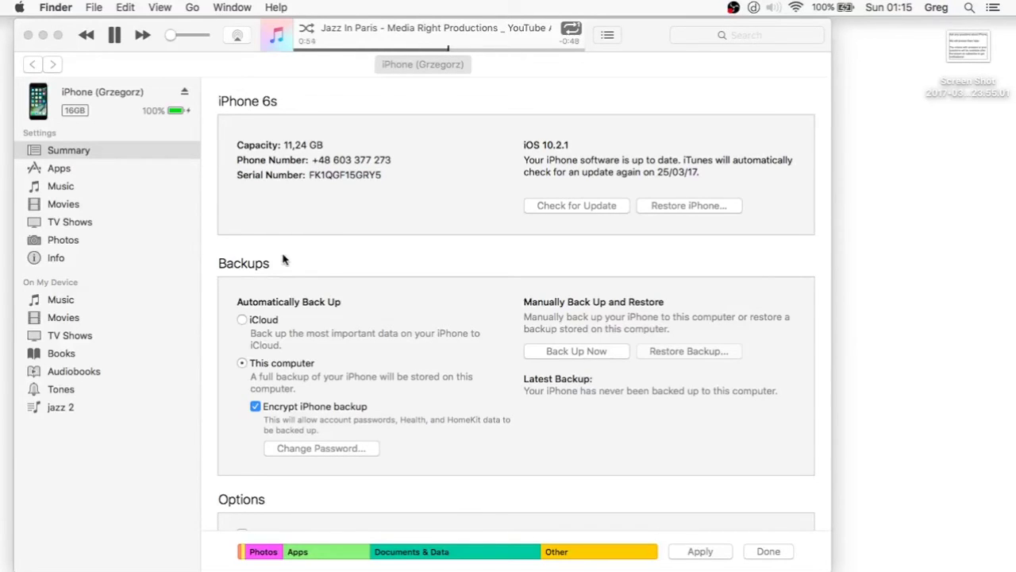
- Set the iPhone's automatic backups to iCloud and back it up manually without transferring its purchases
click(243, 321)
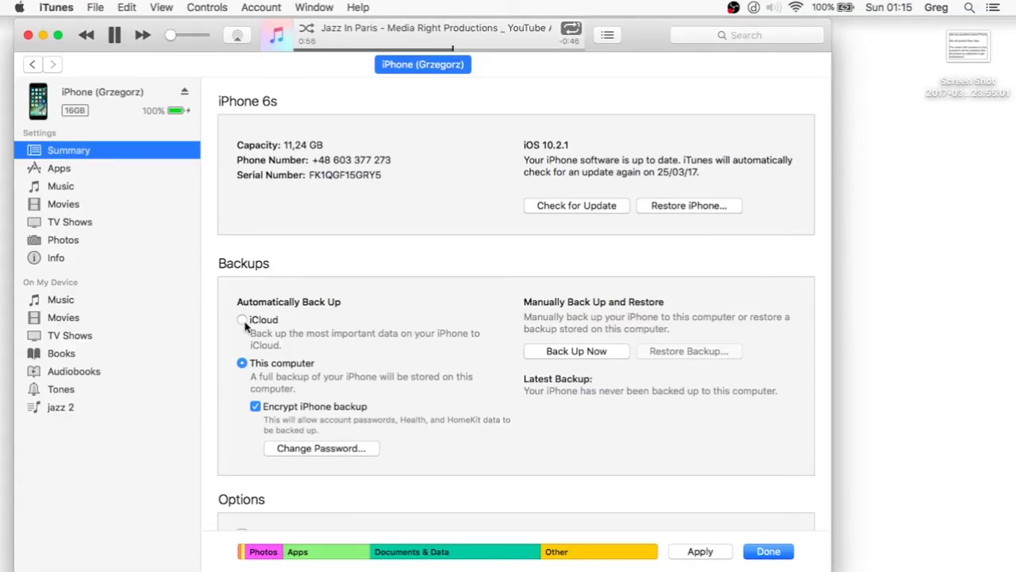
click(242, 321)
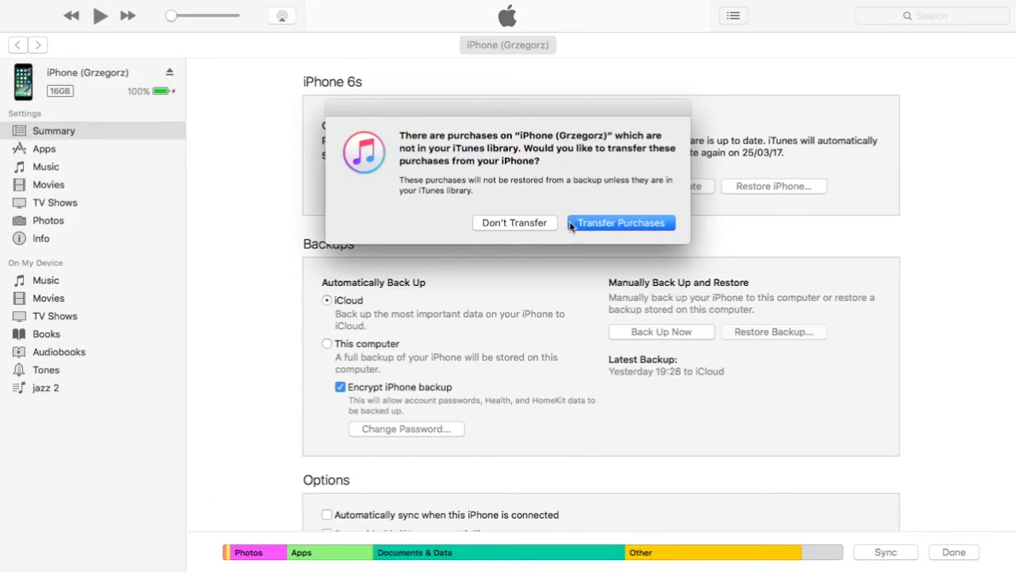
click(545, 224)
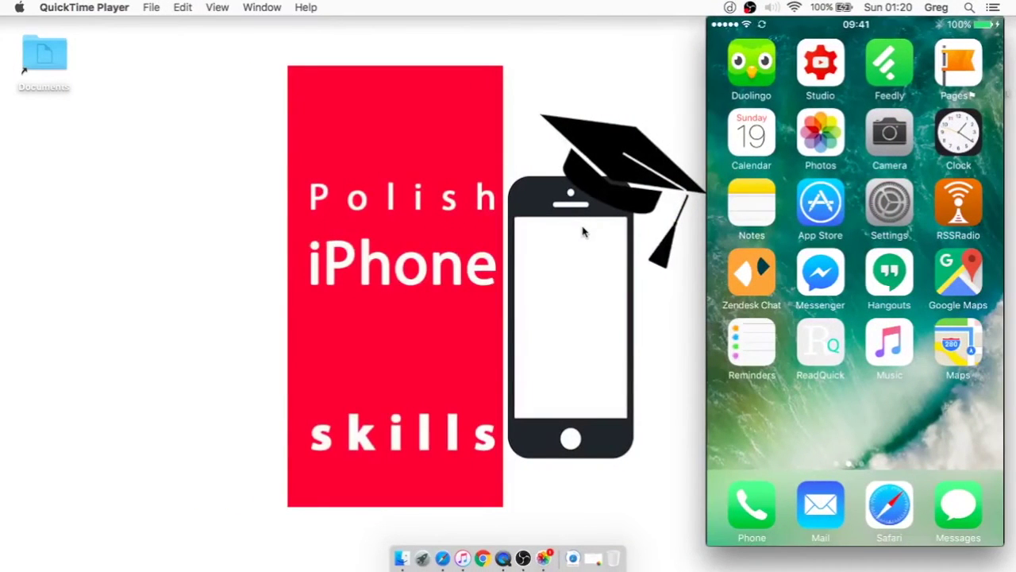
mouse_move(928, 124)
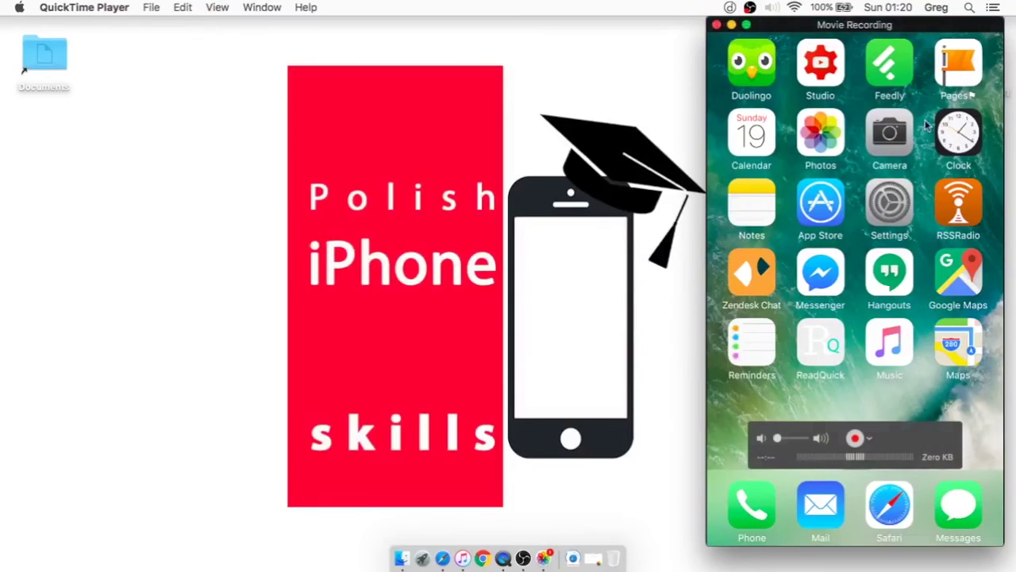